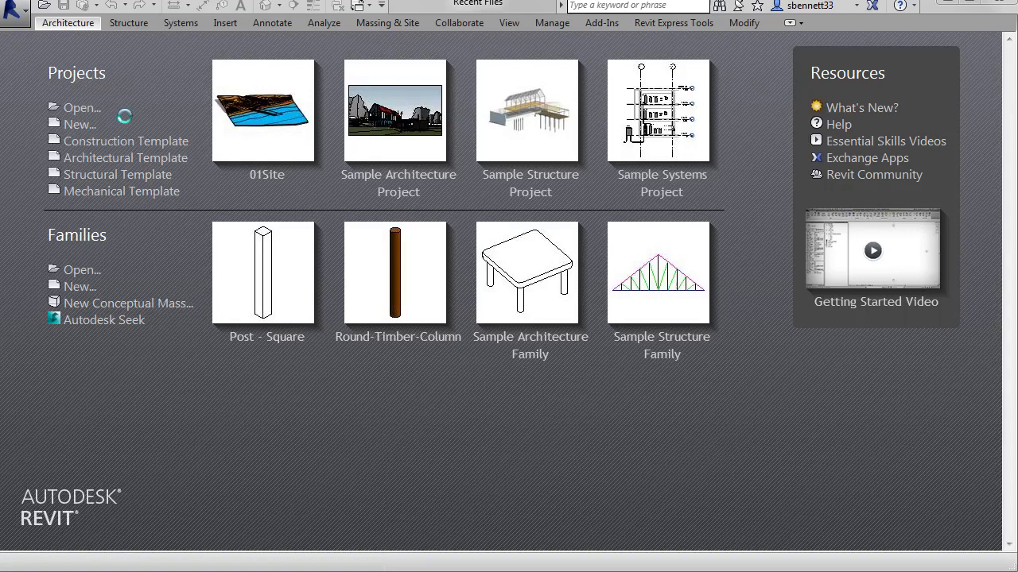
# Create a new project from the Construction Template and open its North building elevation.
pyautogui.click(80, 124)
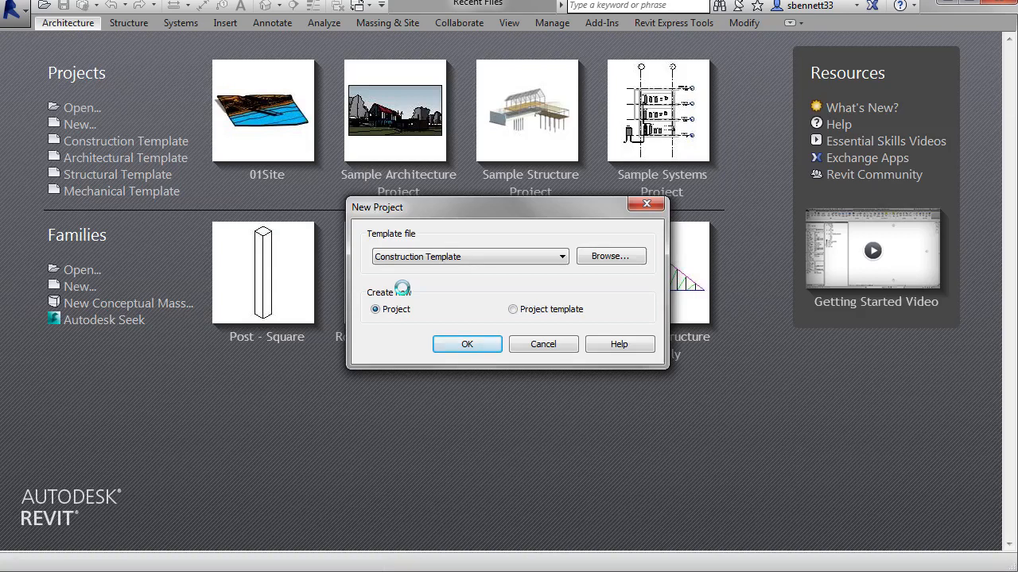
pyautogui.click(457, 342)
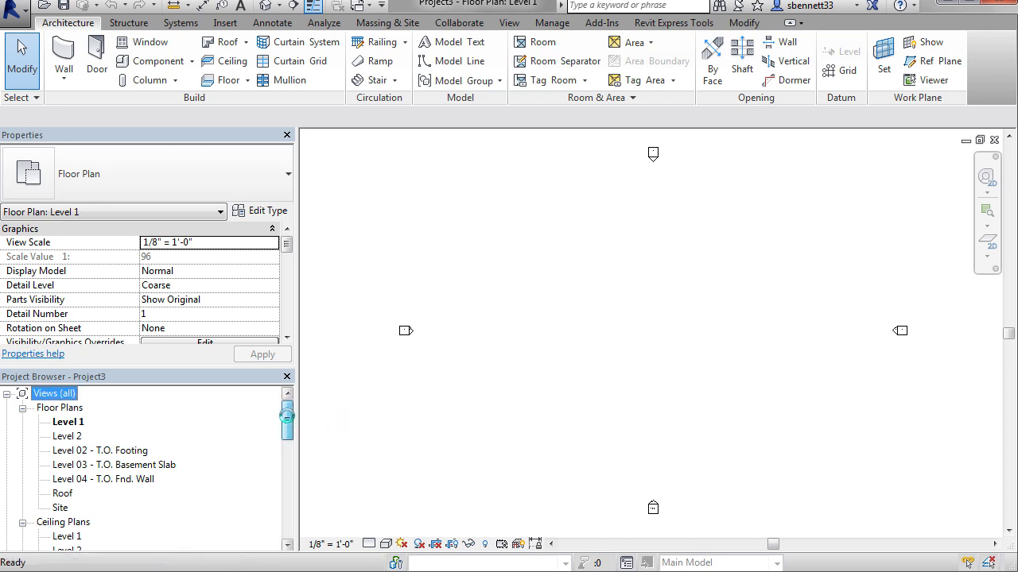
pyautogui.moveTo(286, 415); pyautogui.dragTo(284, 485)
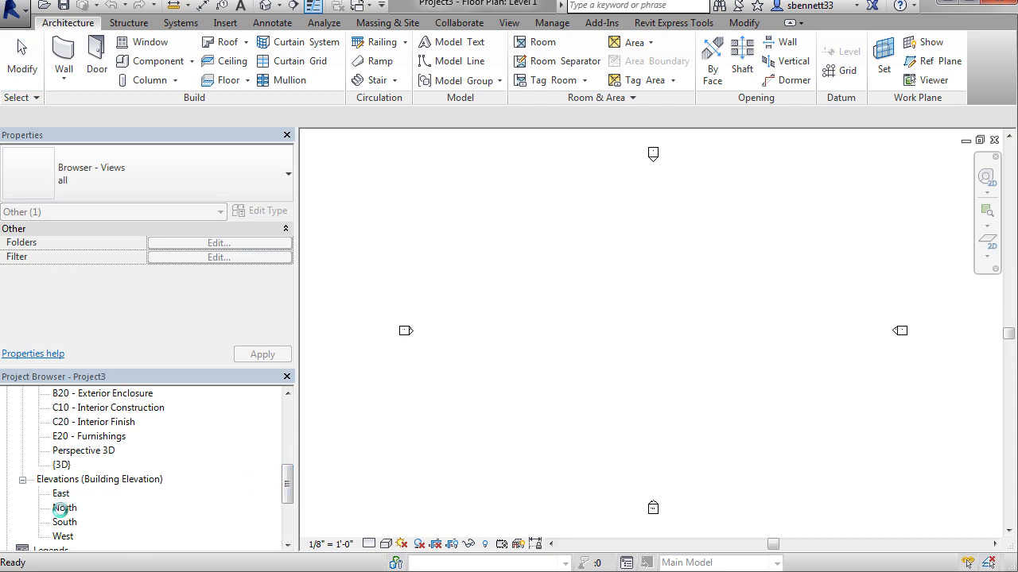
pyautogui.doubleClick(60, 509)
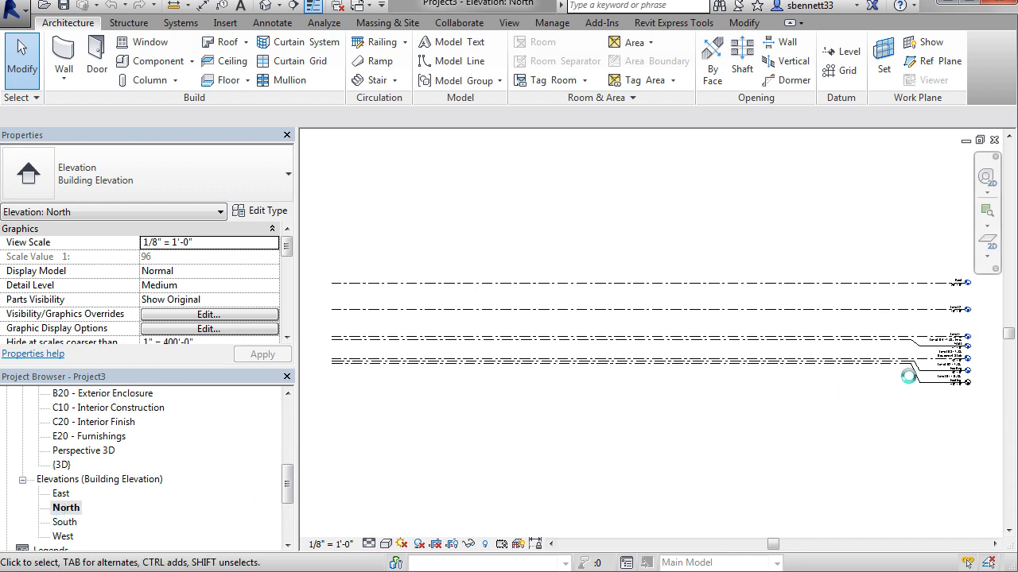
# Delete the four footing, basement slab and foundation wall levels below Level 1, together with their views.
pyautogui.scroll(3, 976, 315)
pyautogui.scroll(3, 976, 315)
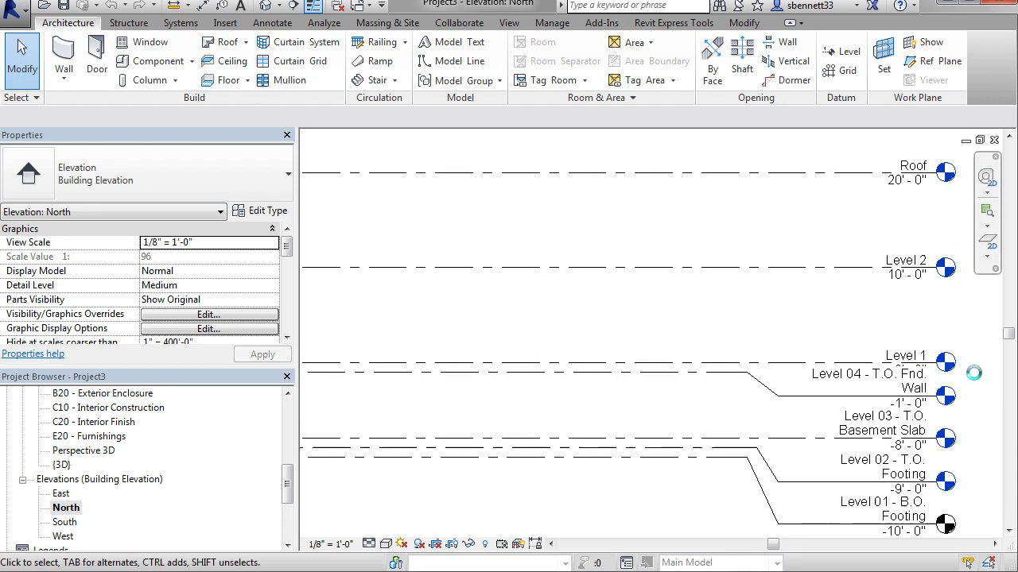
pyautogui.moveTo(970, 376); pyautogui.dragTo(835, 317, button='middle')
pyautogui.moveTo(812, 468); pyautogui.dragTo(692, 337)
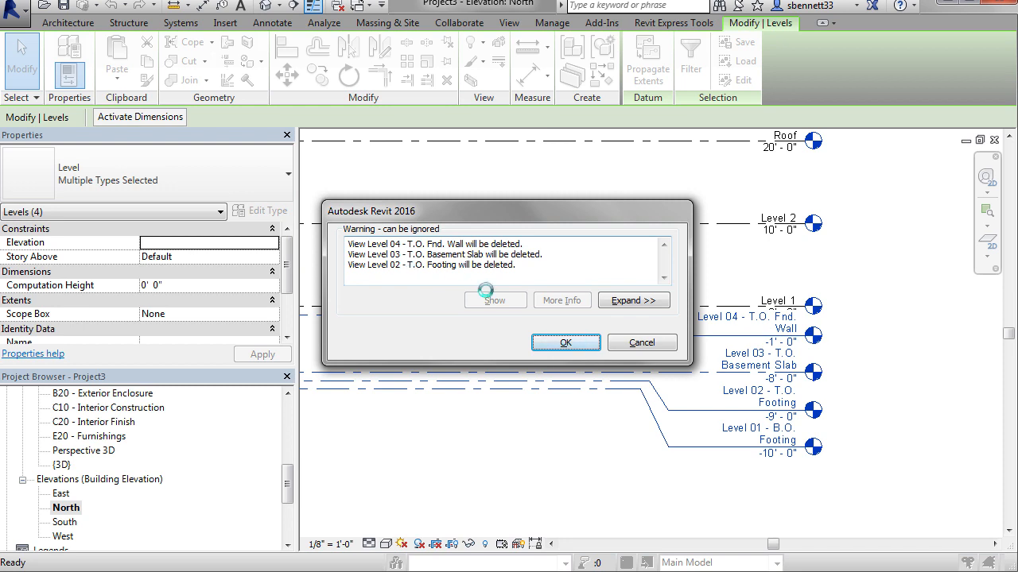
pyautogui.click(563, 343)
# Rename Level 1 to MLLW and rename its corresponding views as well.
pyautogui.moveTo(714, 357); pyautogui.dragTo(735, 429, button='middle')
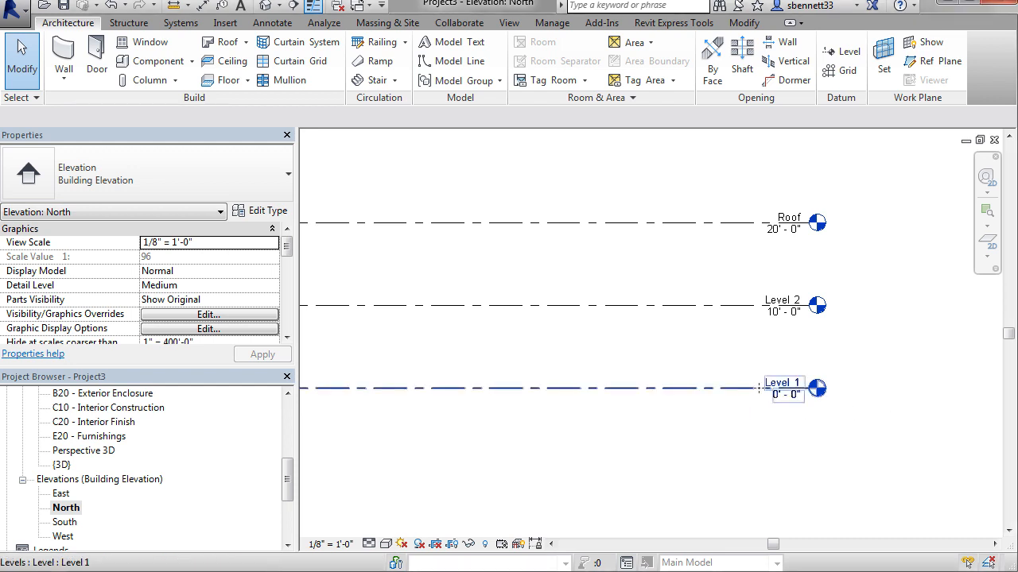
pyautogui.click(783, 384)
pyautogui.click(783, 383)
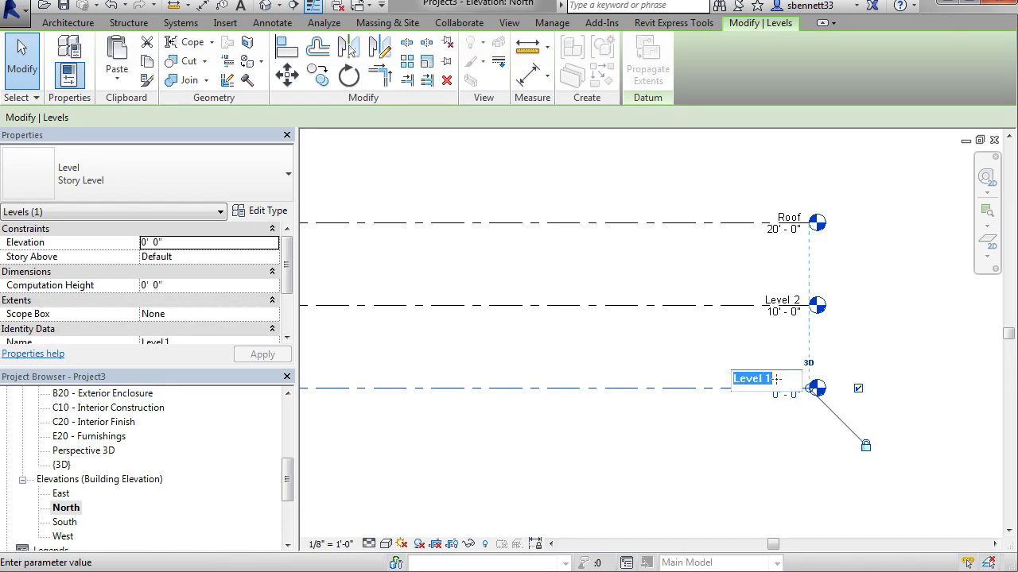
pyautogui.write('MLLW')
pyautogui.press('Return')
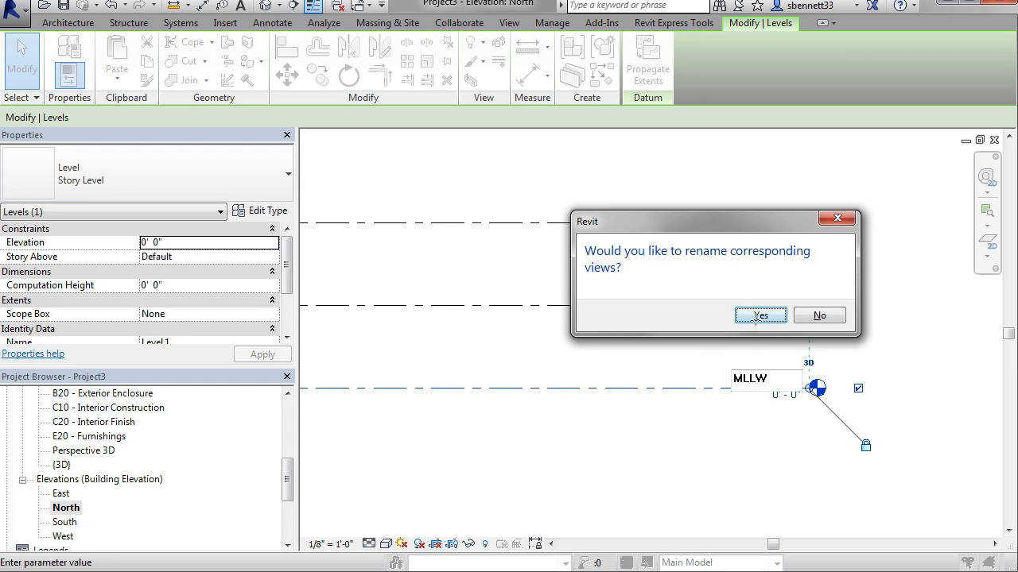
pyautogui.click(760, 316)
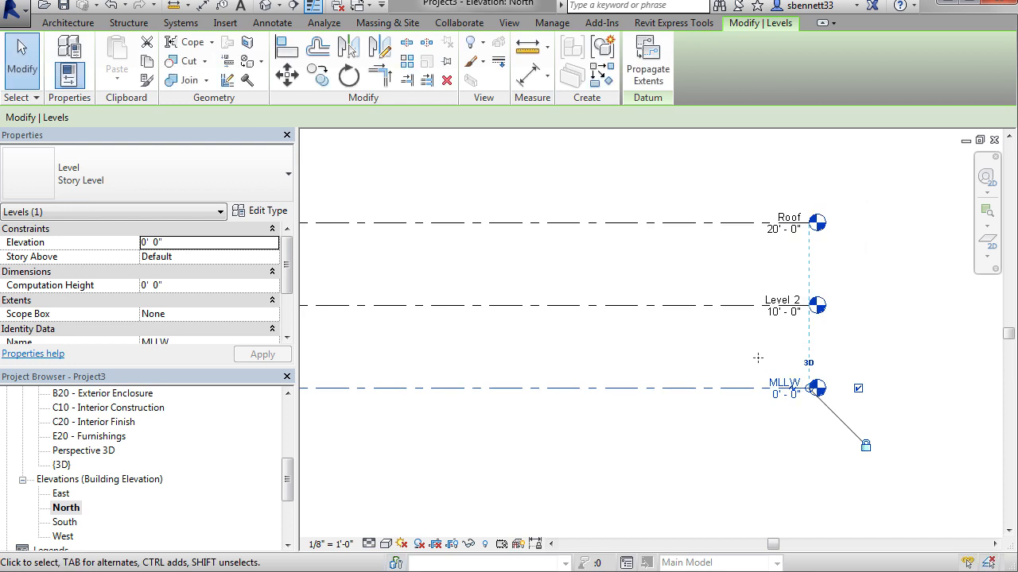
# Rename Level 2 to LASER SCAN LOW, including its corresponding views.
pyautogui.click(741, 305)
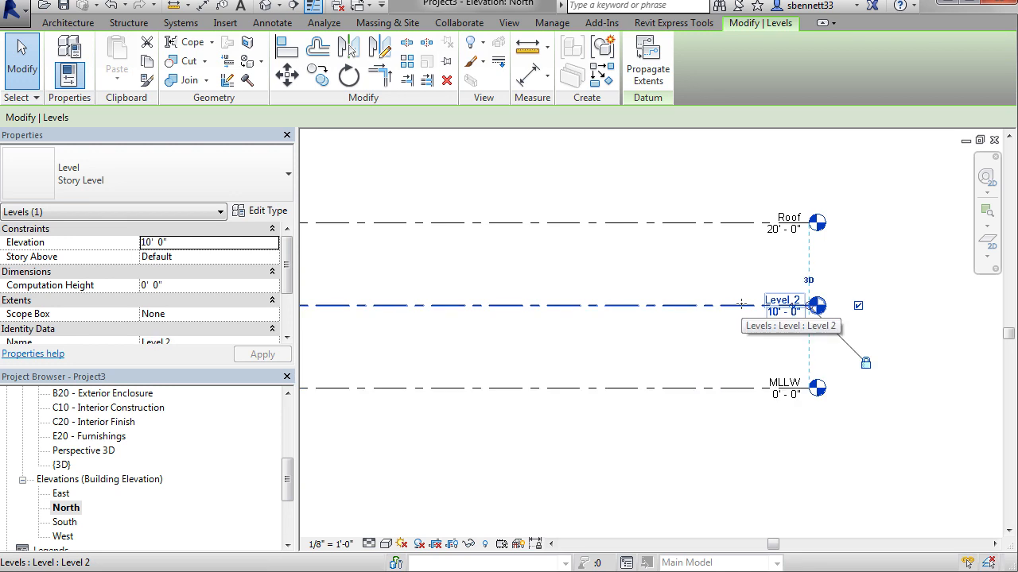
pyautogui.click(775, 299)
pyautogui.write('LA')
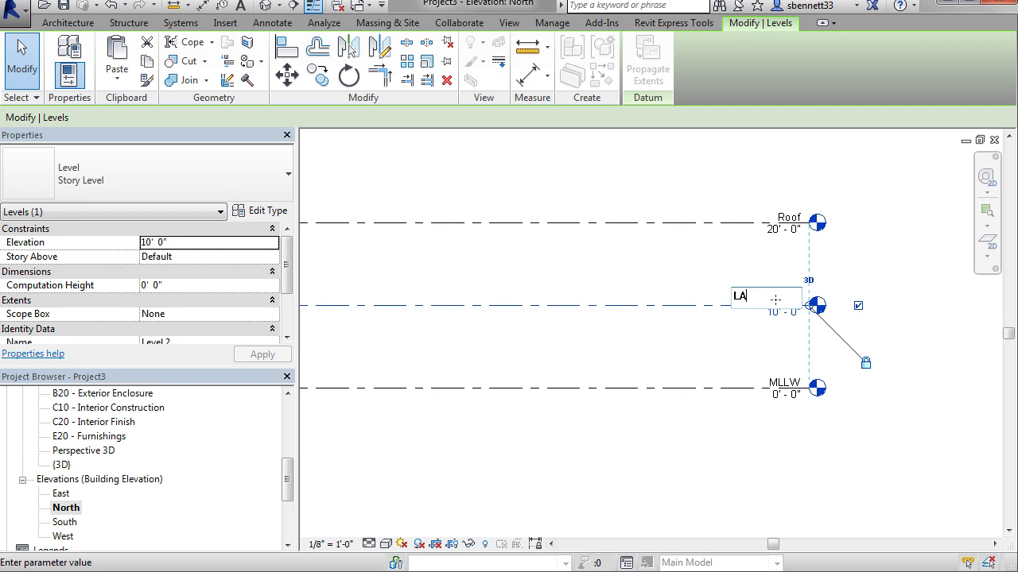
pyautogui.write('SER SCAN LOW')
pyautogui.press('Return')
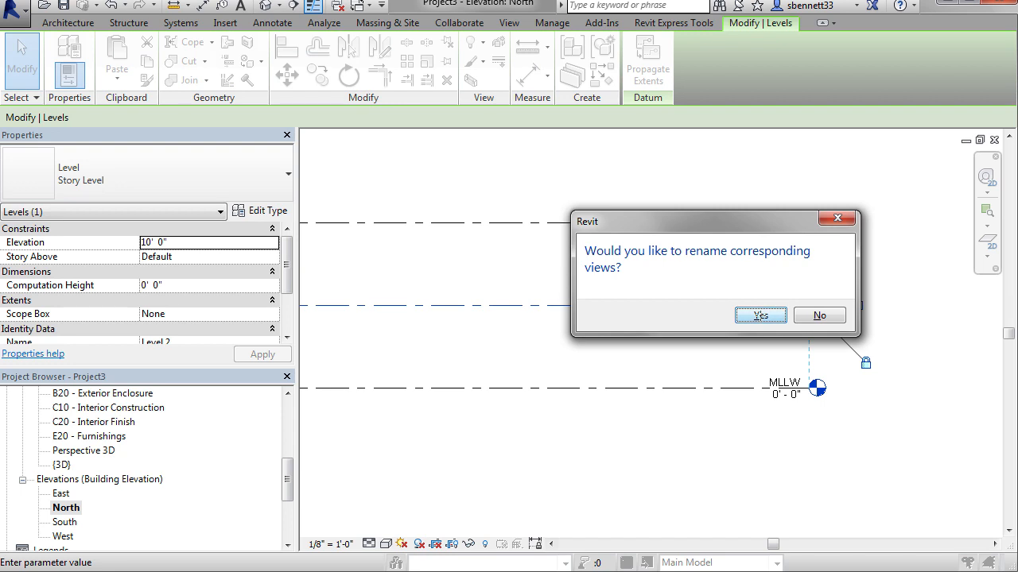
pyautogui.click(760, 316)
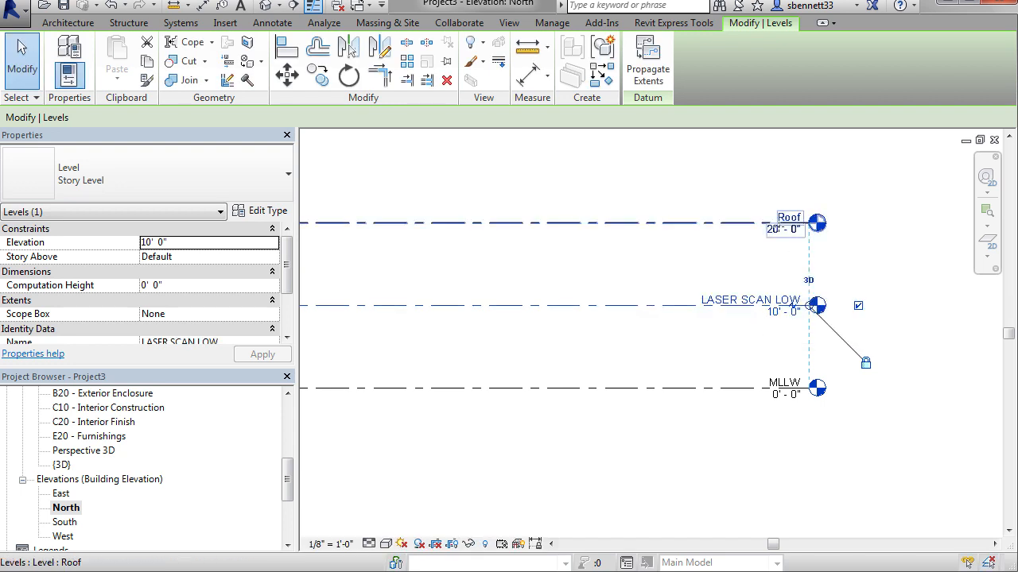
# Rename the Roof level to LASER SCAN HIGH, including its corresponding views.
pyautogui.click(771, 229)
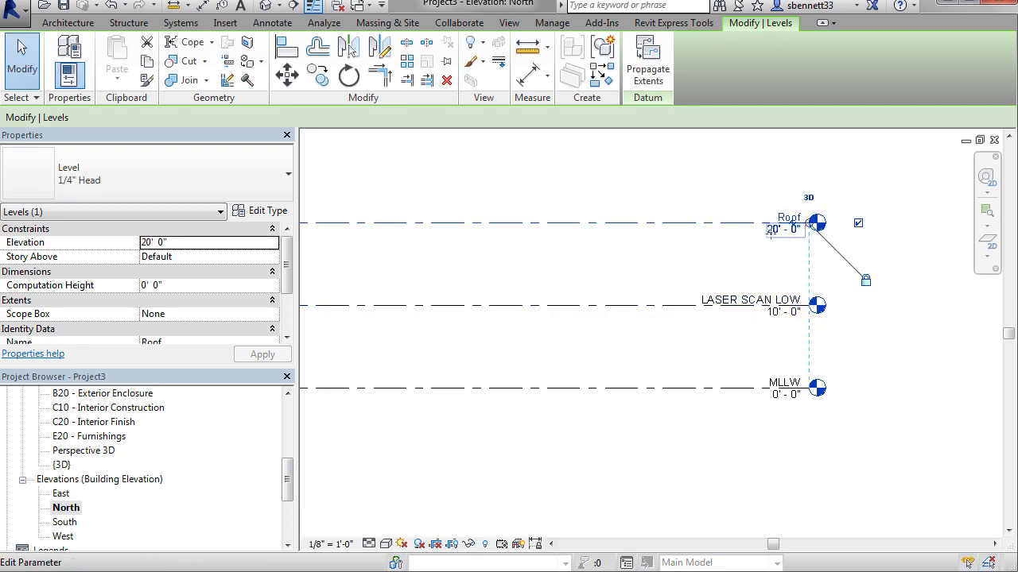
pyautogui.click(780, 213)
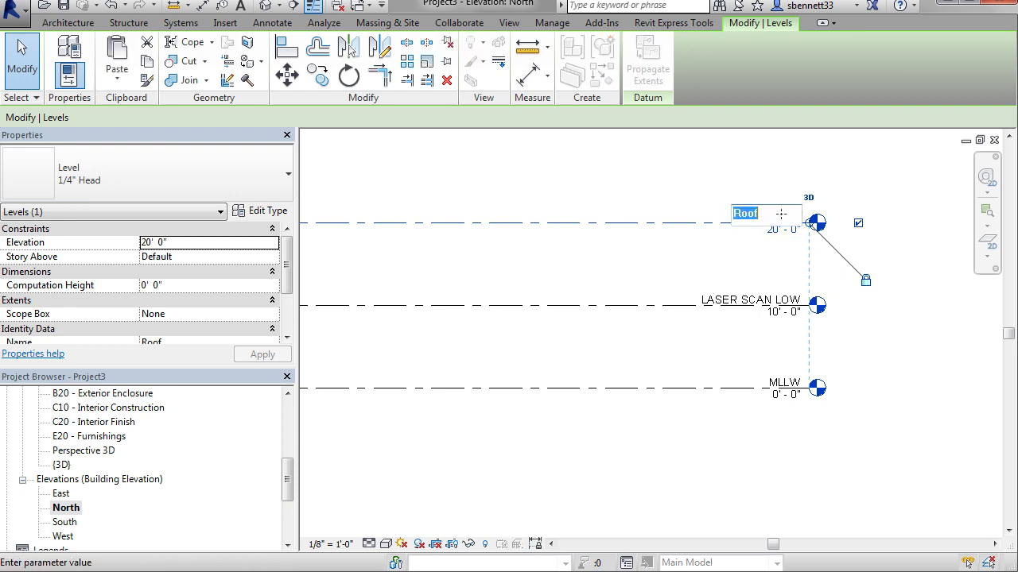
pyautogui.write('LASERSC')
pyautogui.press('BackSpace')
pyautogui.press('BackSpace')
pyautogui.write('SCAN HIGH')
pyautogui.press('Return')
pyautogui.press('Return')
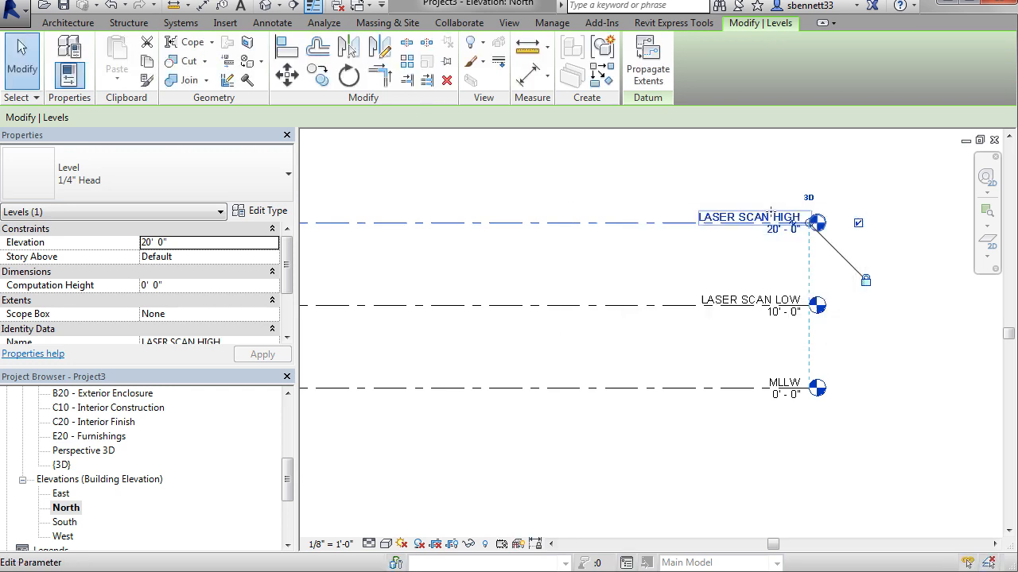
# Set the elevation of the LASER SCAN LOW level to 1'.
pyautogui.click(775, 317)
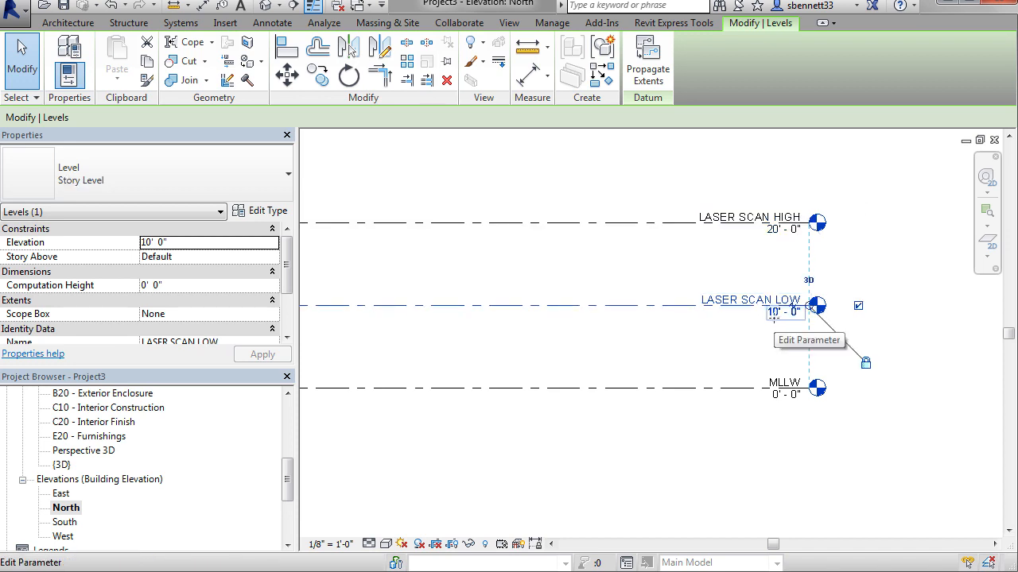
pyautogui.click(774, 317)
pyautogui.write('1')
pyautogui.press('Return')
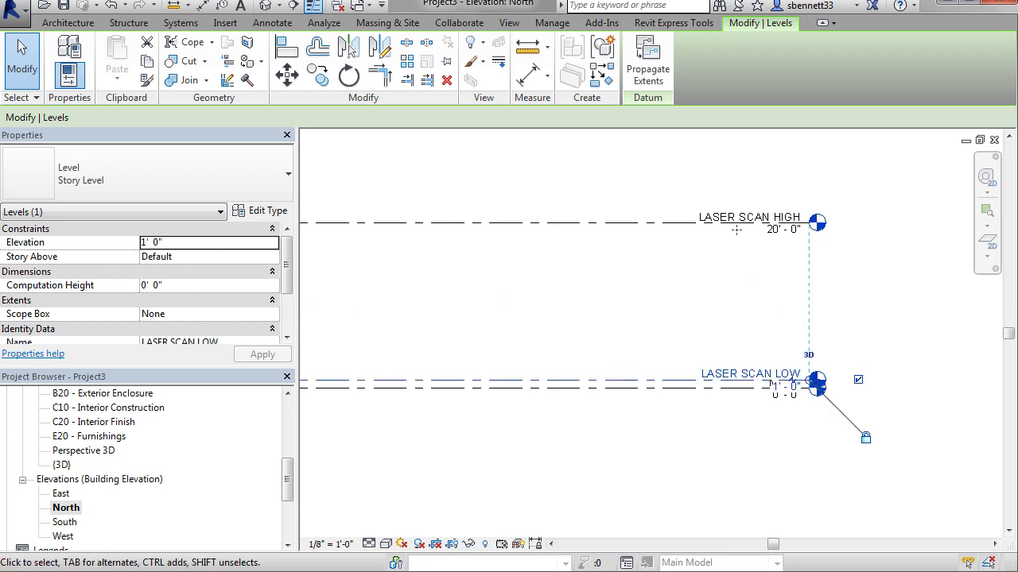
# Set the elevation of the LASER SCAN HIGH level to 14'.
pyautogui.click(781, 229)
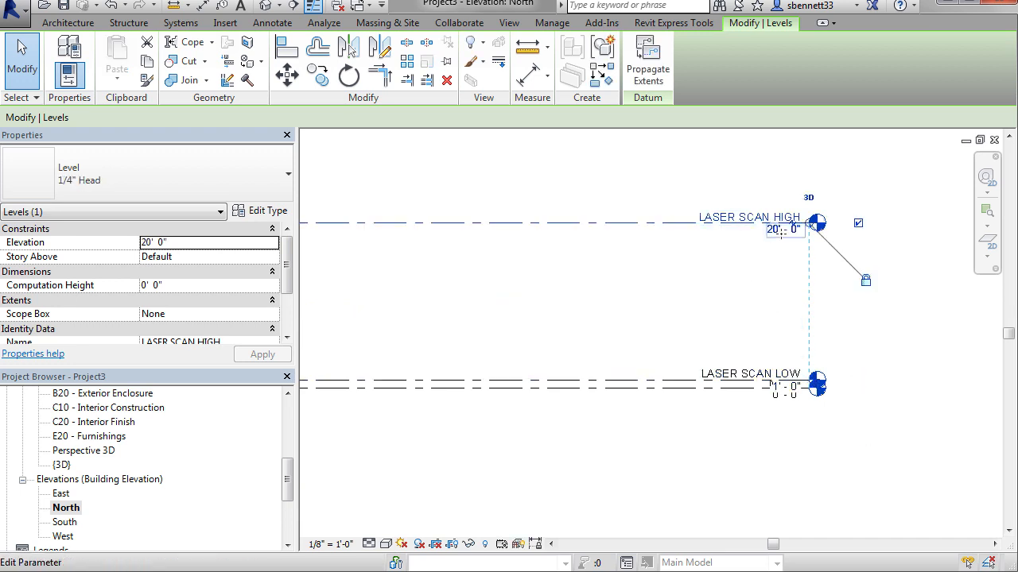
pyautogui.click(781, 230)
pyautogui.write('14')
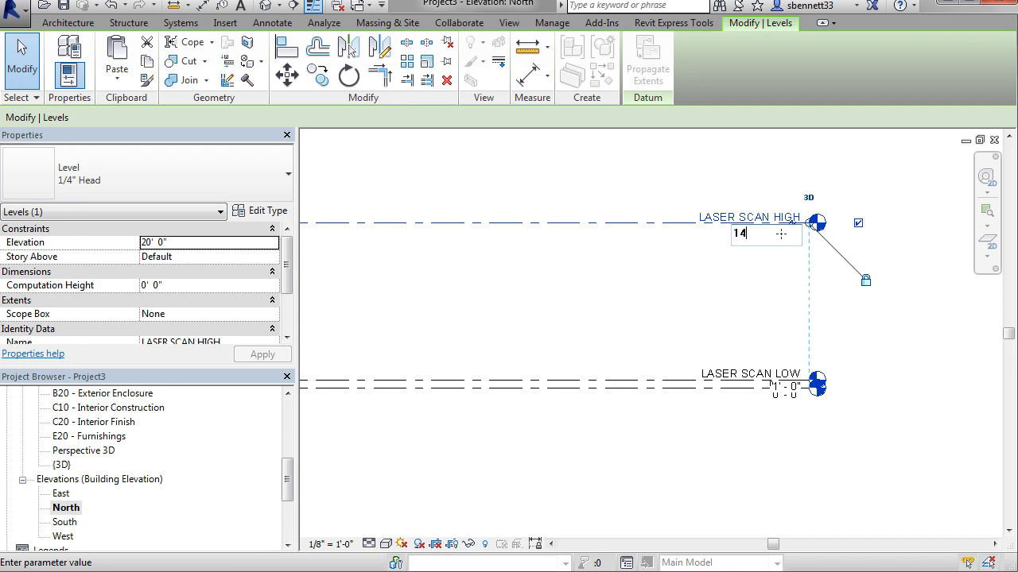
pyautogui.press('Return')
pyautogui.click(675, 193)
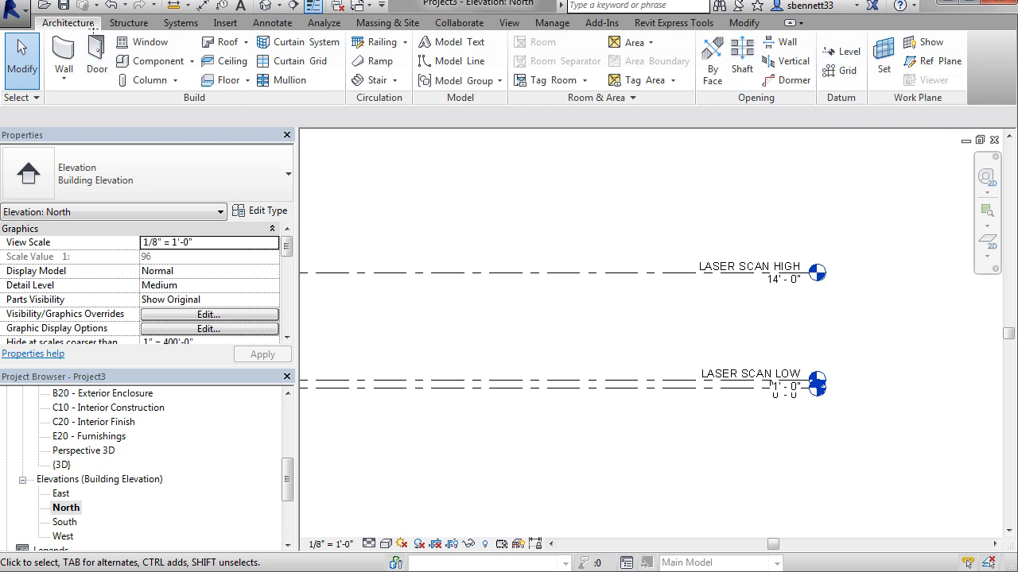
# Draw a new level about 20' above LASER SCAN HIGH, with its ends aligned to the existing levels.
pyautogui.click(841, 53)
pyautogui.scroll(-2, 797, 191)
pyautogui.moveTo(525, 171); pyautogui.dragTo(914, 250, button='middle')
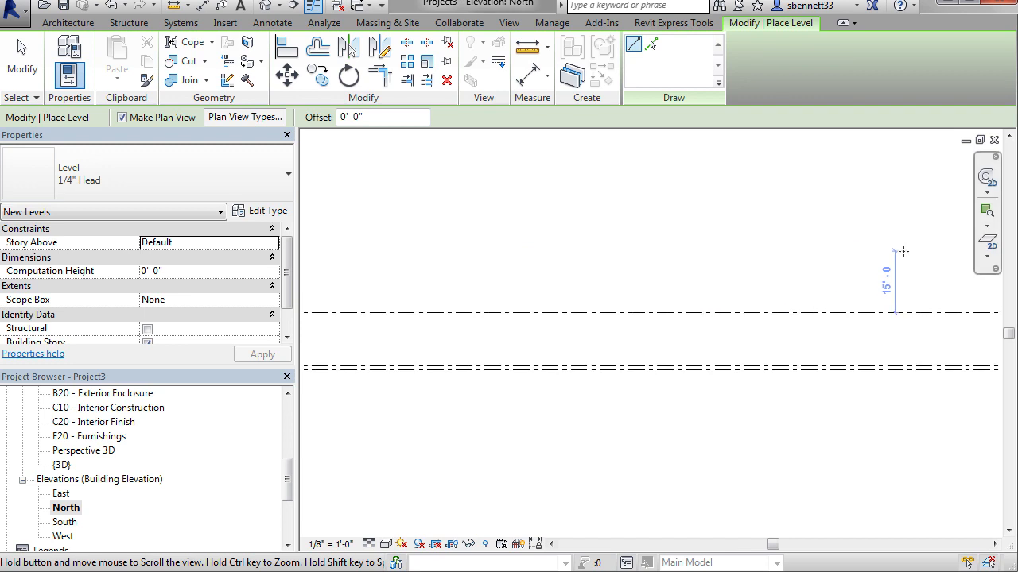
pyautogui.scroll(-3, 714, 280)
pyautogui.scroll(1, 716, 281)
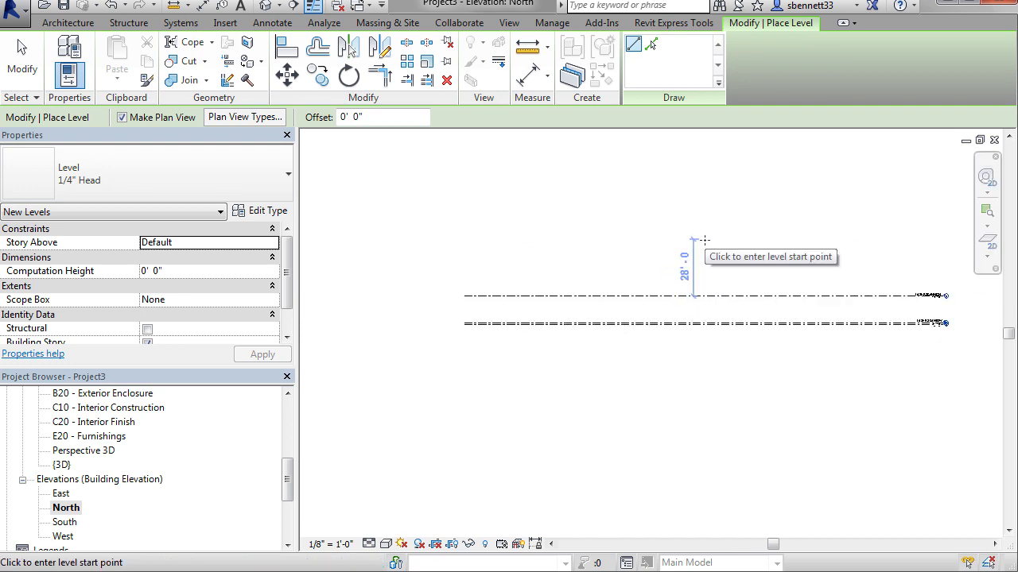
pyautogui.moveTo(688, 252); pyautogui.dragTo(592, 258, button='middle')
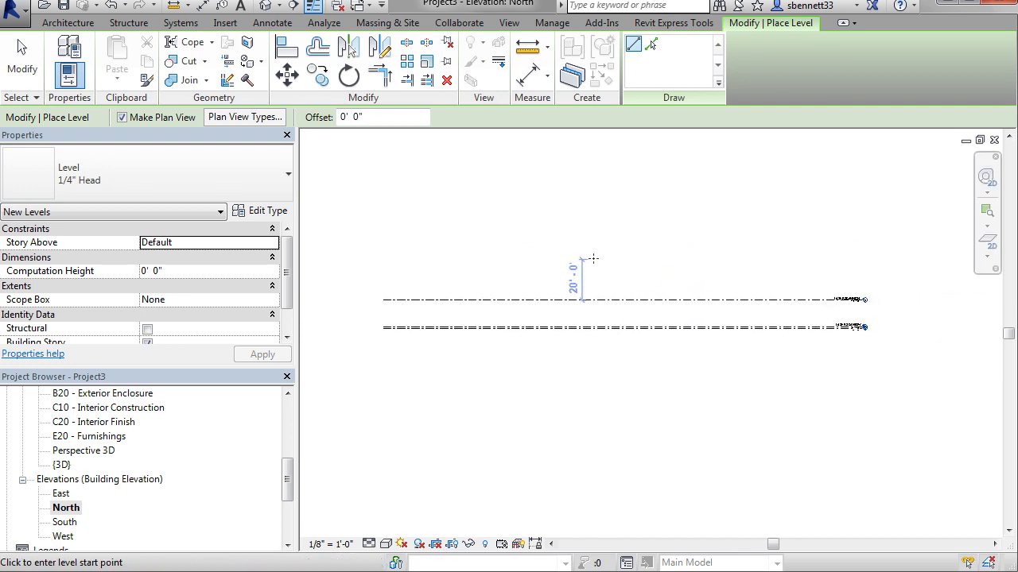
pyautogui.click(383, 259)
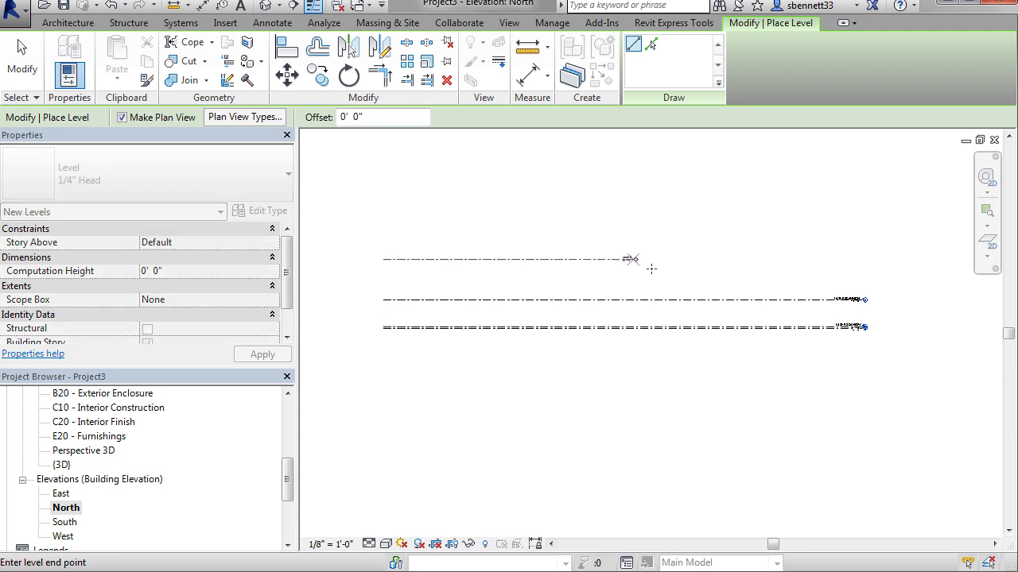
pyautogui.click(860, 259)
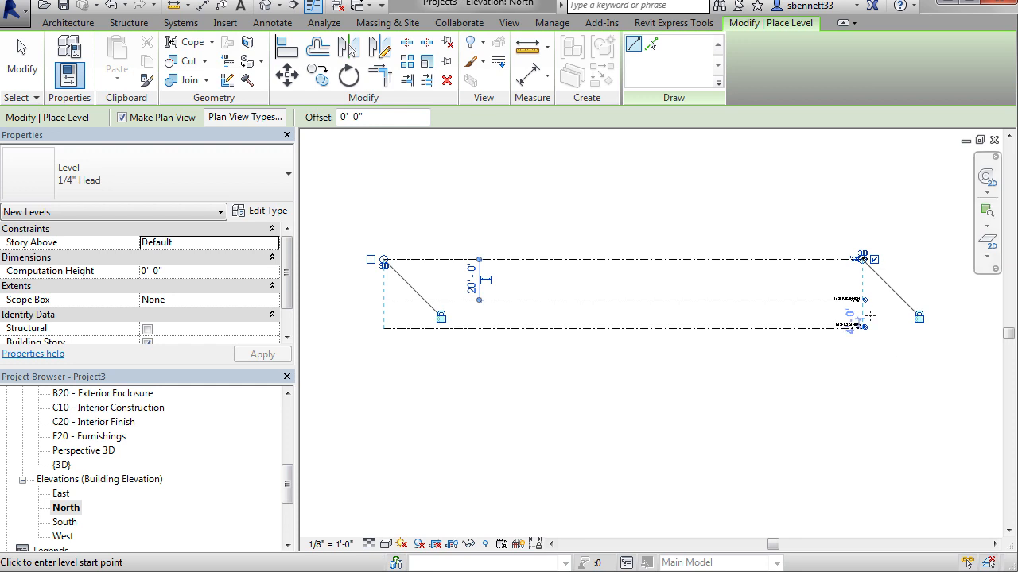
# Draw another level about 24' above the newest one, aligned with the ends of the levels below.
pyautogui.click(382, 210)
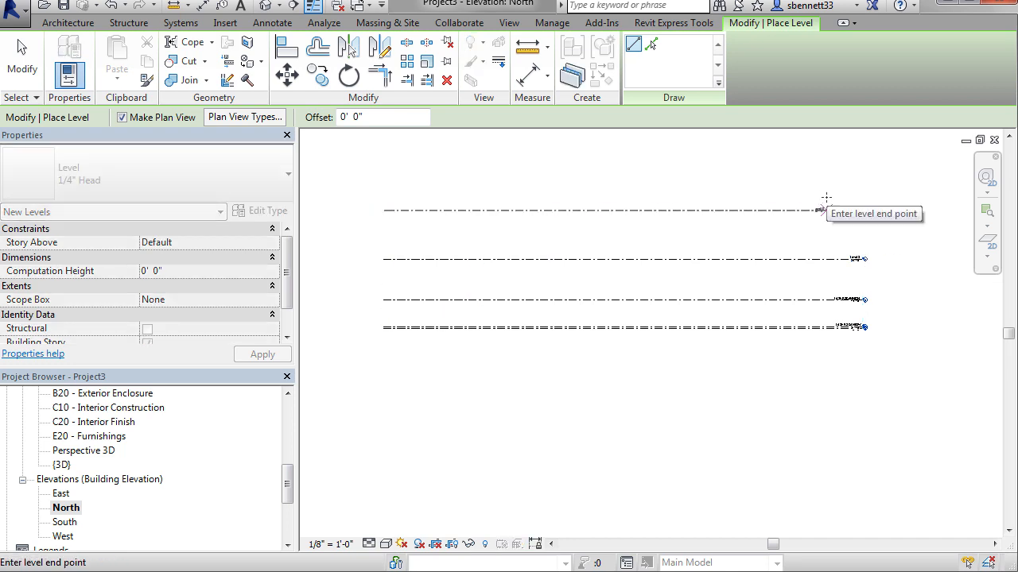
pyautogui.click(863, 209)
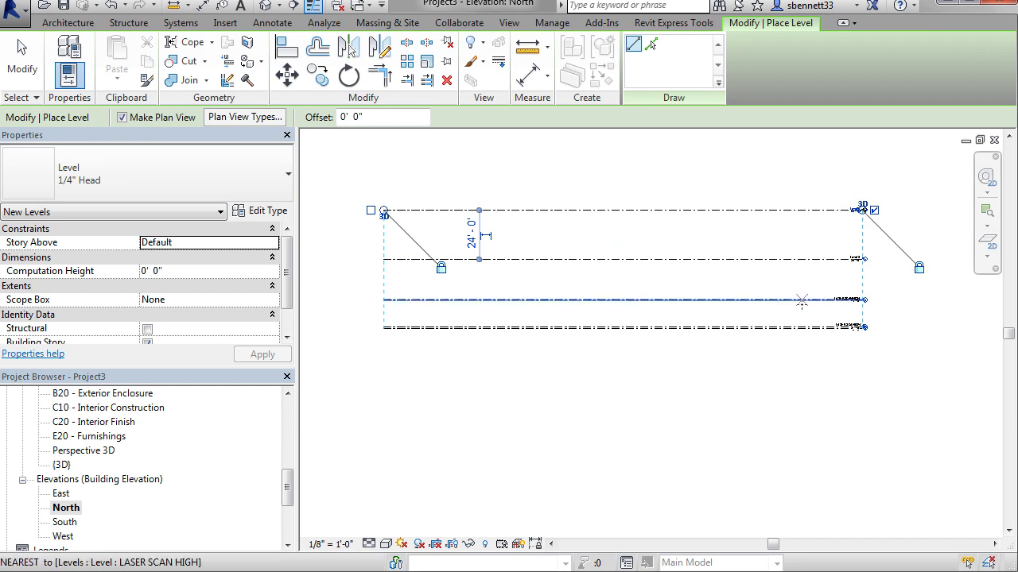
pyautogui.click(24, 58)
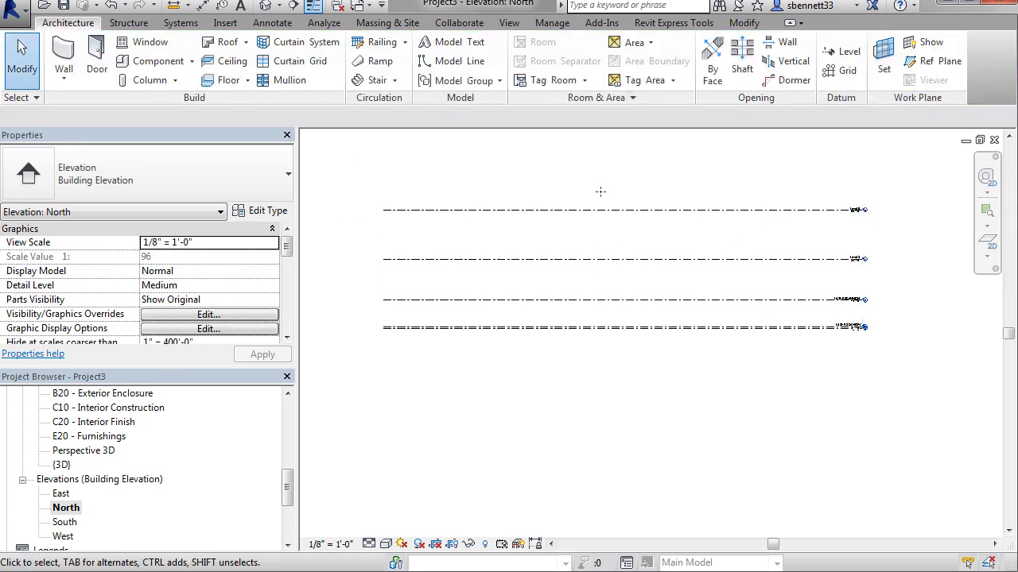
# Rename the level directly above LASER SCAN HIGH as TOPofEXISTING PIER, renaming its corresponding views as well.
pyautogui.scroll(3, 870, 252)
pyautogui.moveTo(871, 253); pyautogui.dragTo(866, 345, button='middle')
pyautogui.click(746, 353)
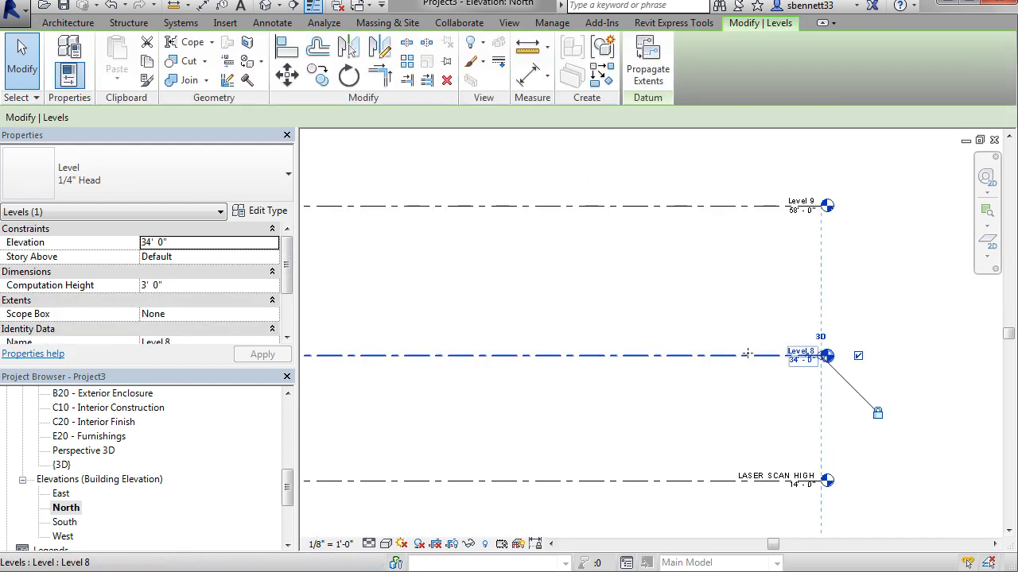
pyautogui.click(798, 352)
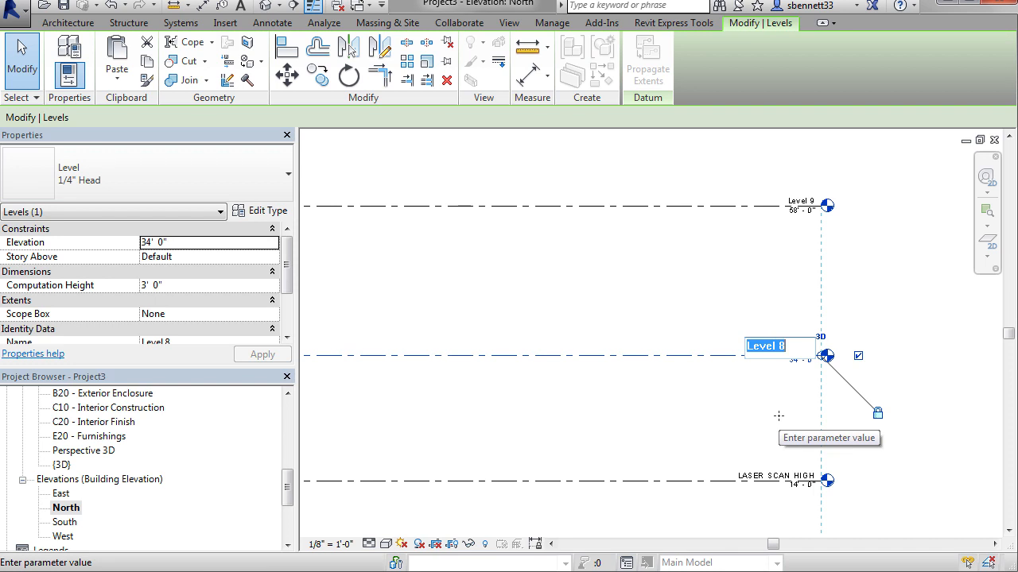
pyautogui.write('TOP')
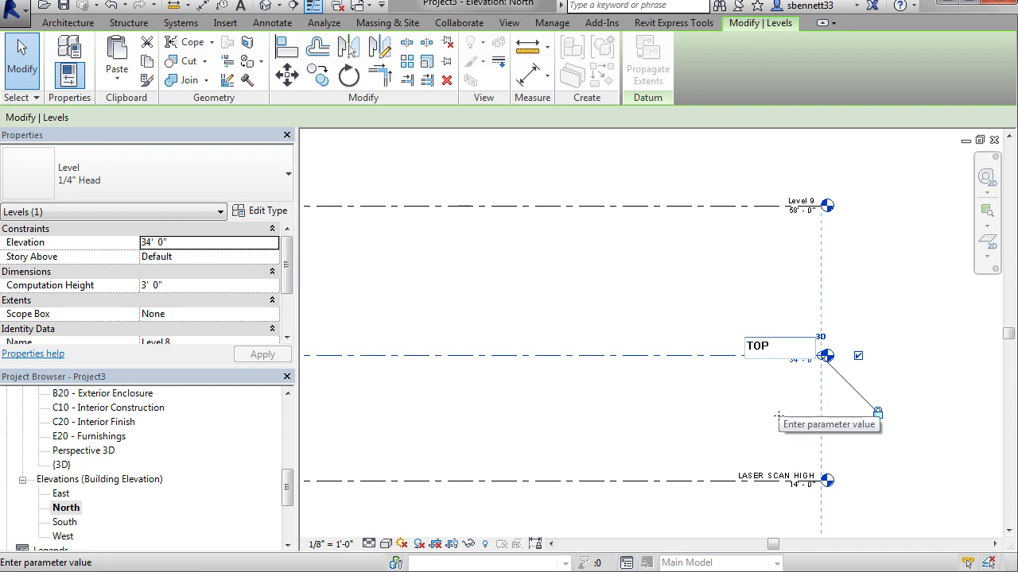
pyautogui.write('ofEXISTING')
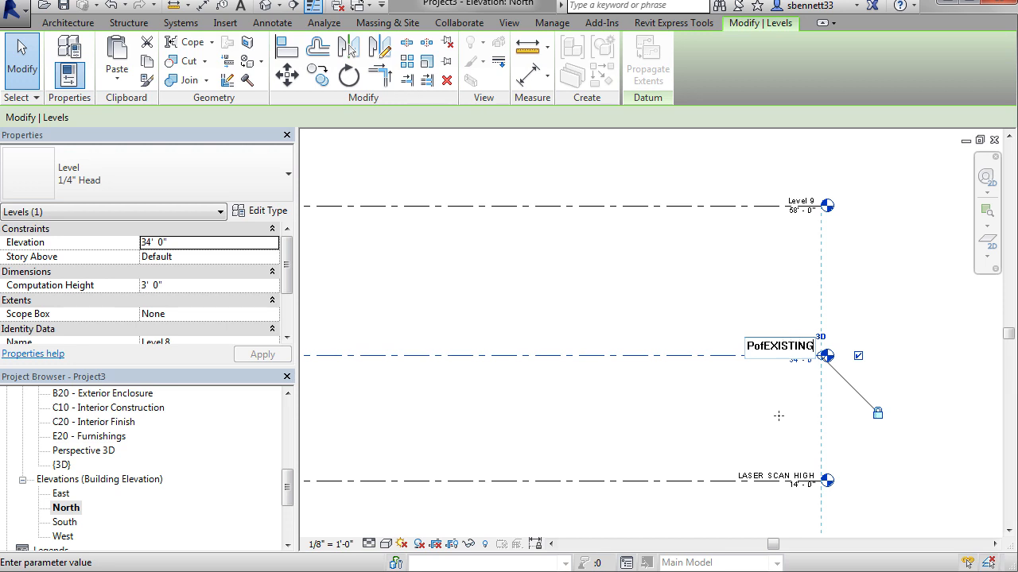
pyautogui.write('PIER')
pyautogui.press('Return')
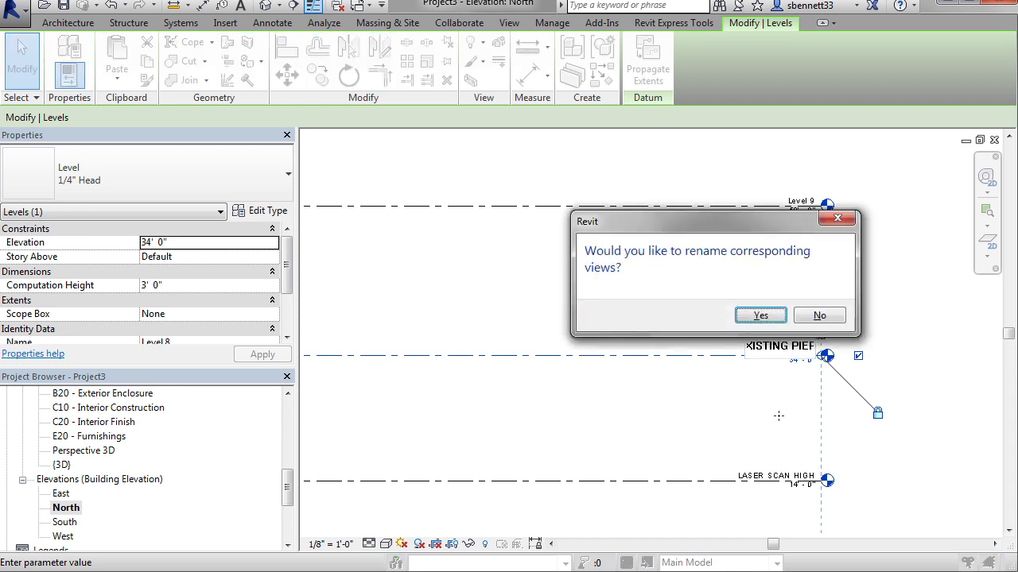
pyautogui.click(766, 314)
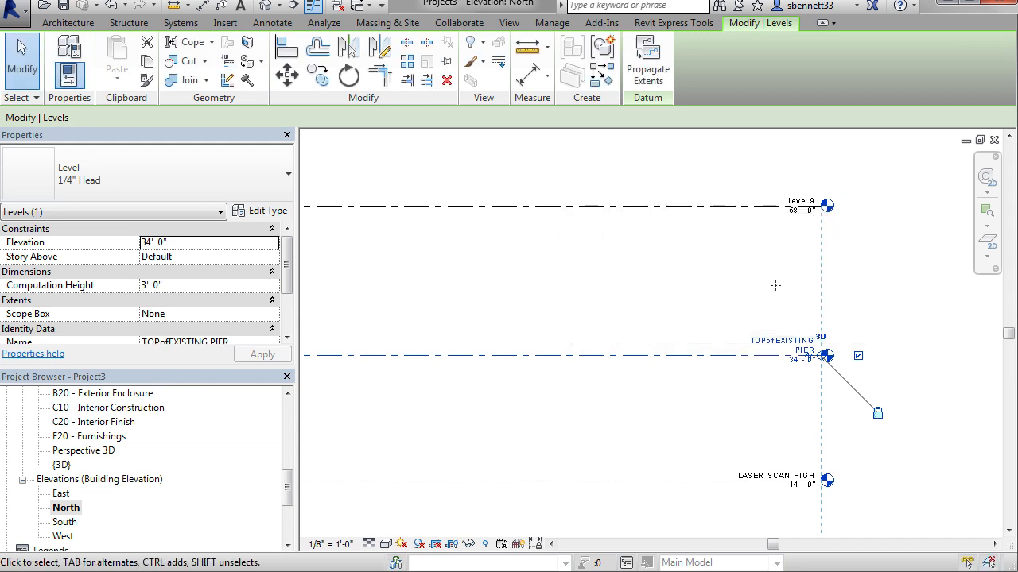
# Rename the uppermost level as LIFEGAURD DECK, renaming its corresponding views as well.
pyautogui.click(800, 203)
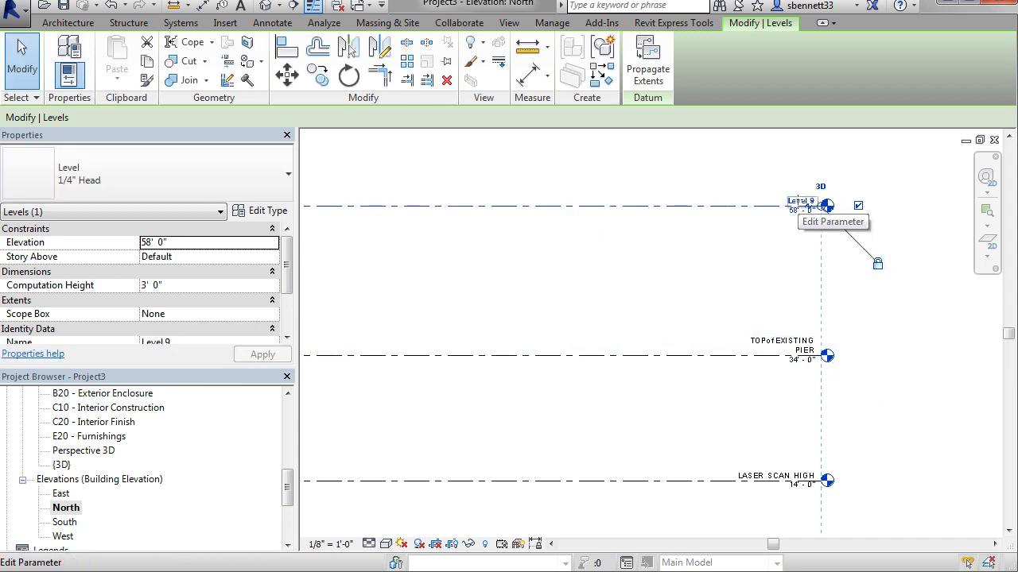
pyautogui.click(797, 200)
pyautogui.write('LIF')
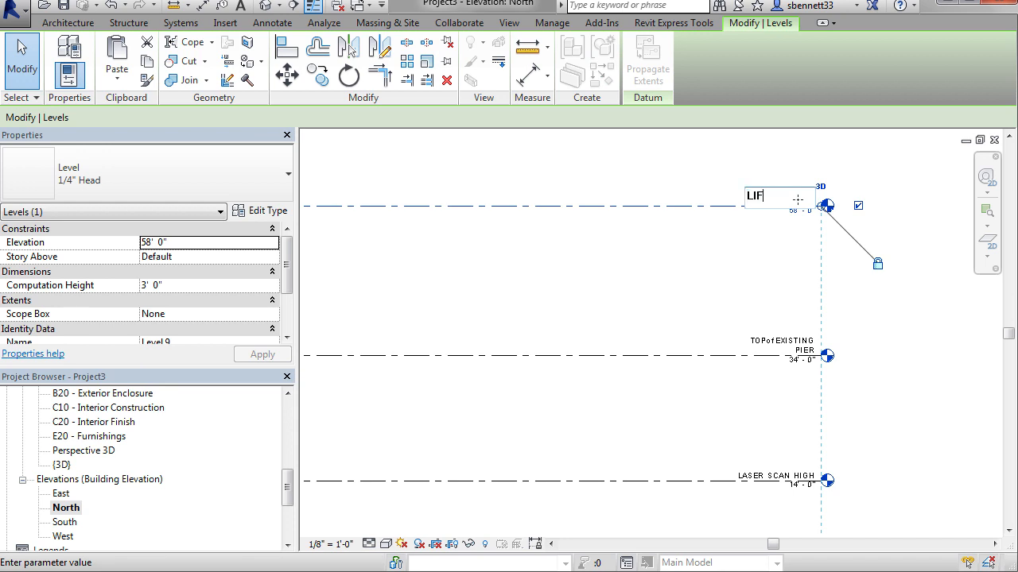
pyautogui.write('EGAURD DECK')
pyautogui.press('Return')
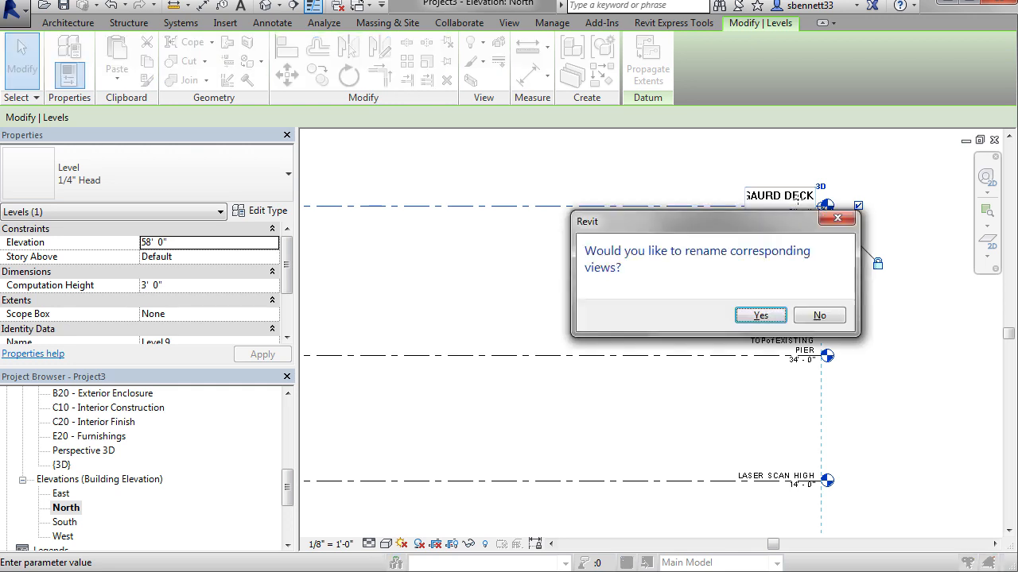
pyautogui.press('Return')
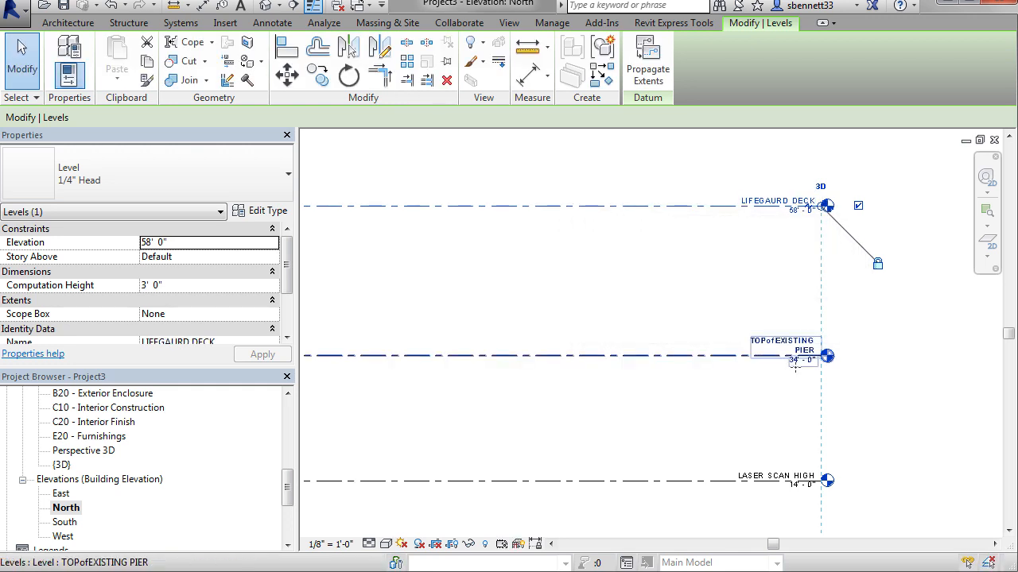
# Set the elevation of the TOPofEXISTING PIER level to 15'.
pyautogui.click(795, 365)
pyautogui.click(790, 365)
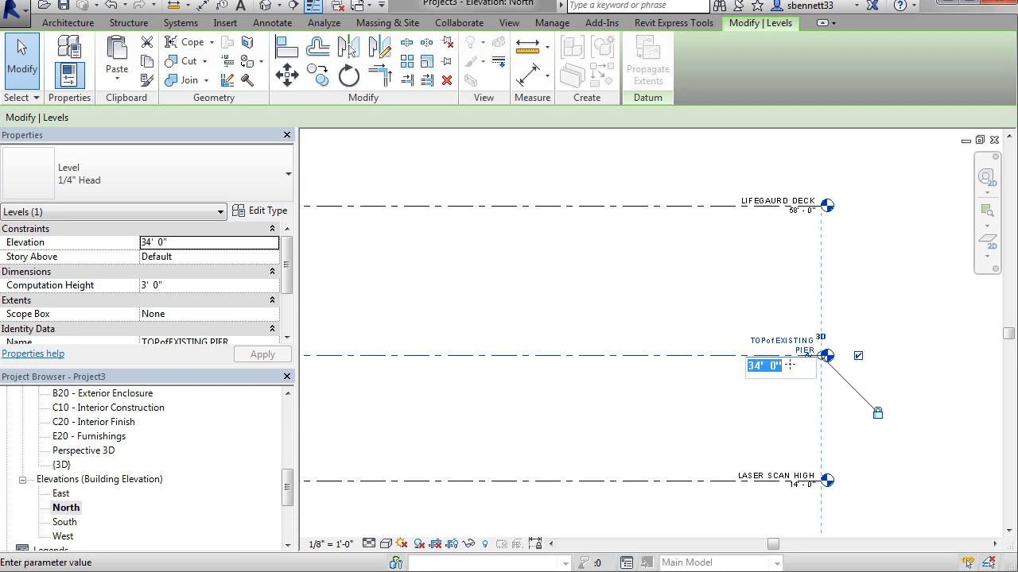
pyautogui.write('15')
pyautogui.press('Return')
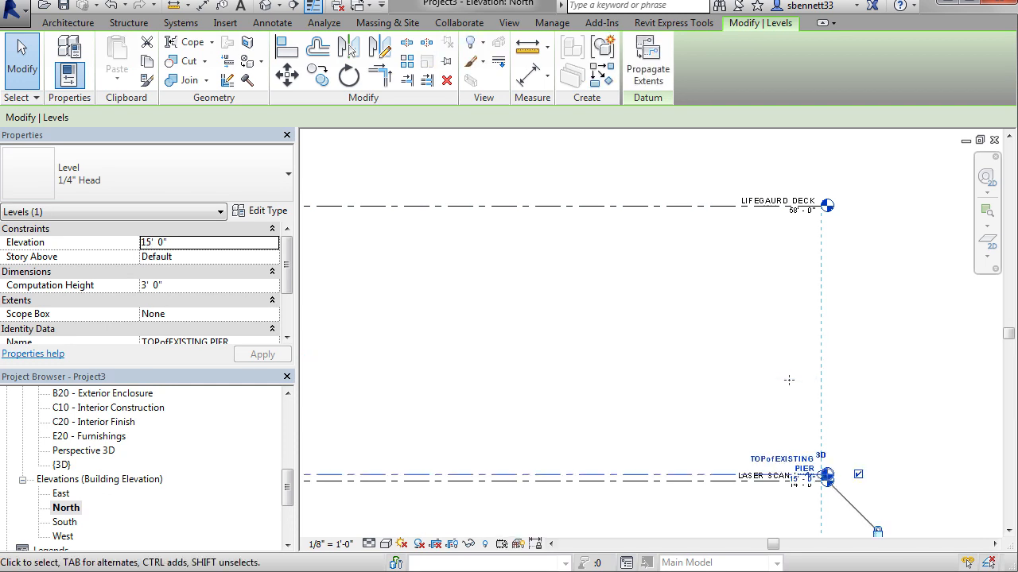
# Set the elevation of the LIFEGAURD DECK level to 30' and fit all levels in the view.
pyautogui.click(799, 205)
pyautogui.click(801, 213)
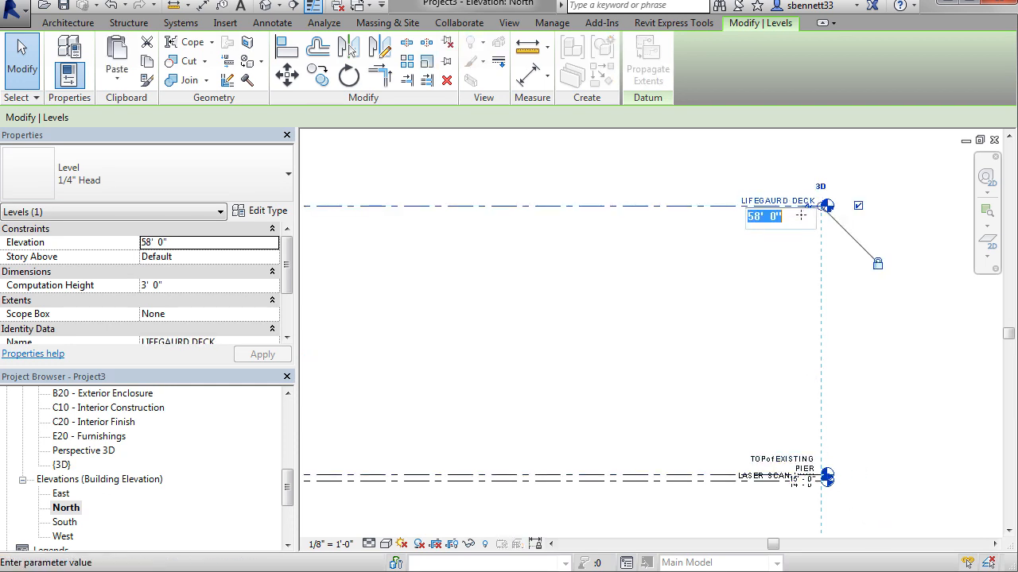
pyautogui.write('30')
pyautogui.press('Return')
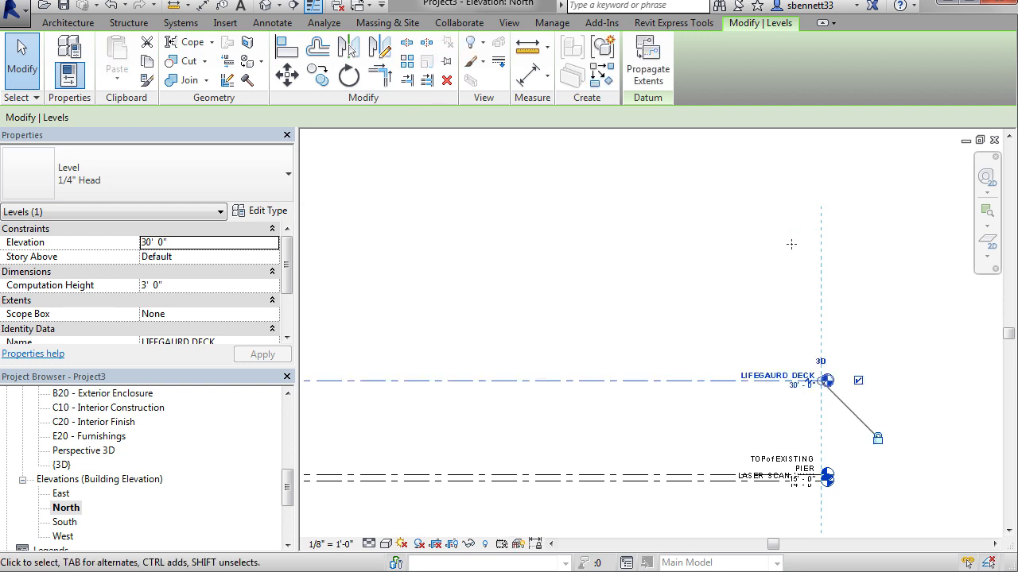
pyautogui.press('Escape')
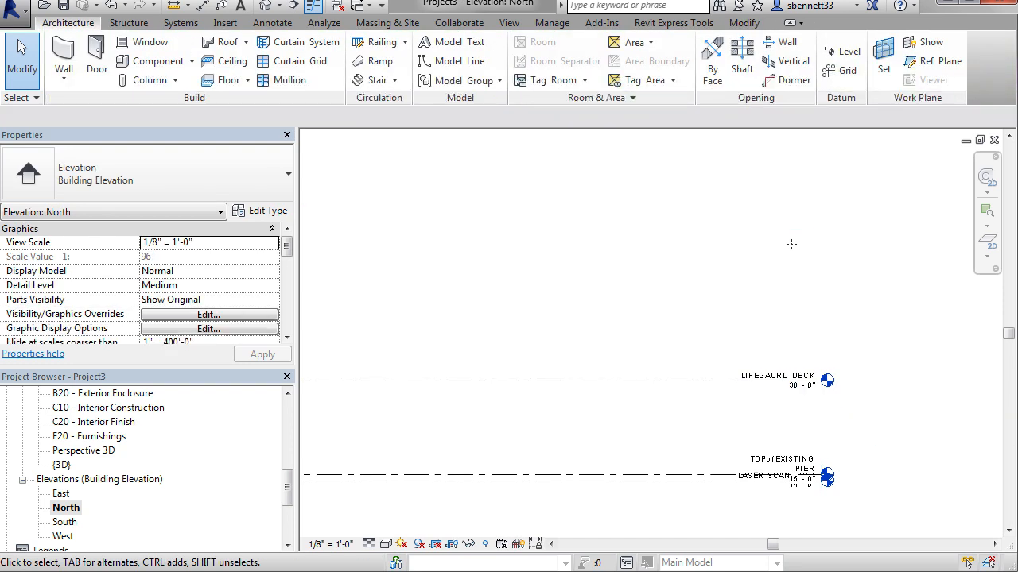
pyautogui.middleClick(791, 244)
pyautogui.middleClick(791, 244)
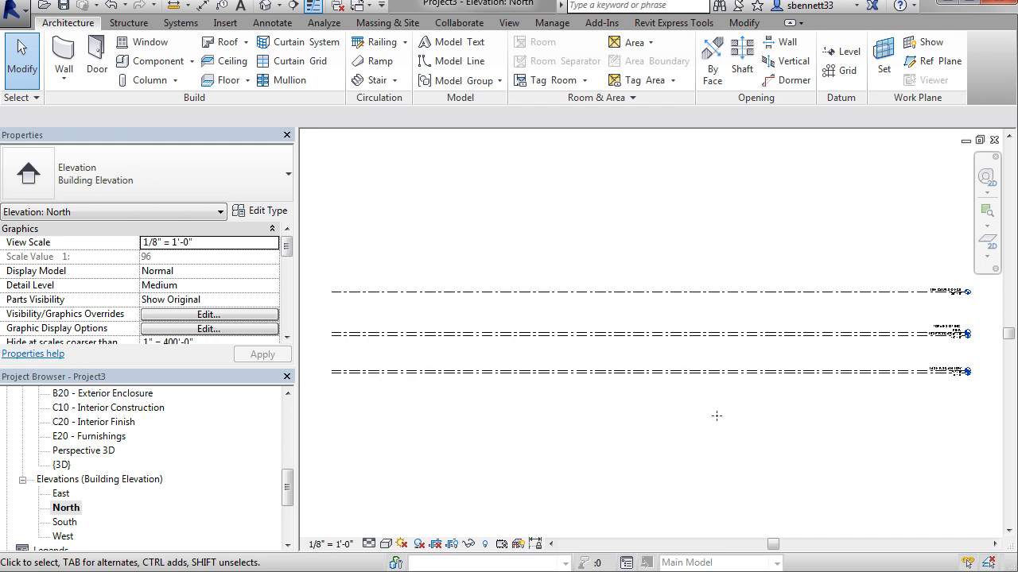
# Delete the 3D views from 01 - Existing through Perspective 3D, keeping only the {3D} view.
pyautogui.click(287, 486)
pyautogui.moveTo(287, 490); pyautogui.dragTo(287, 471)
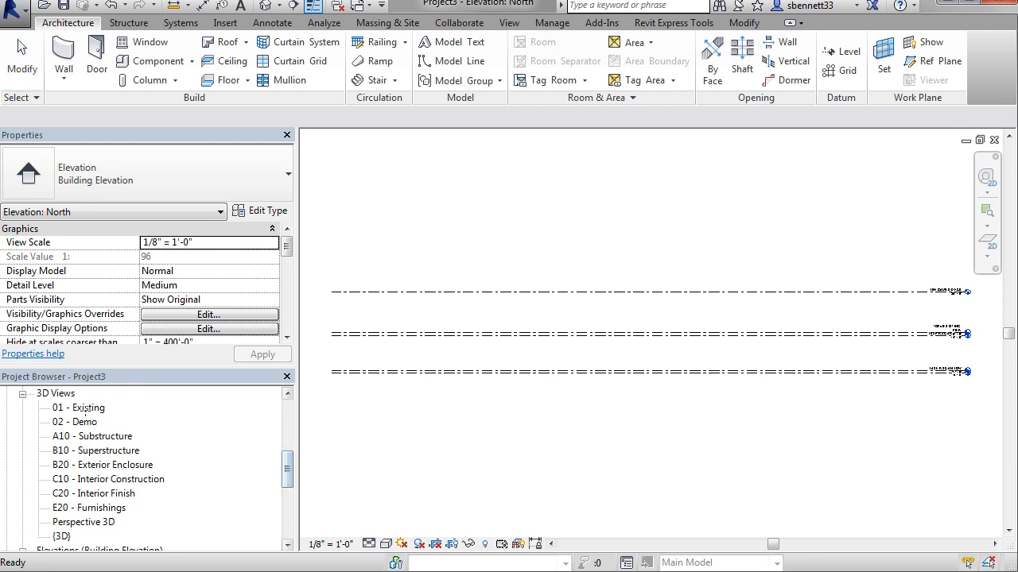
pyautogui.click(70, 407)
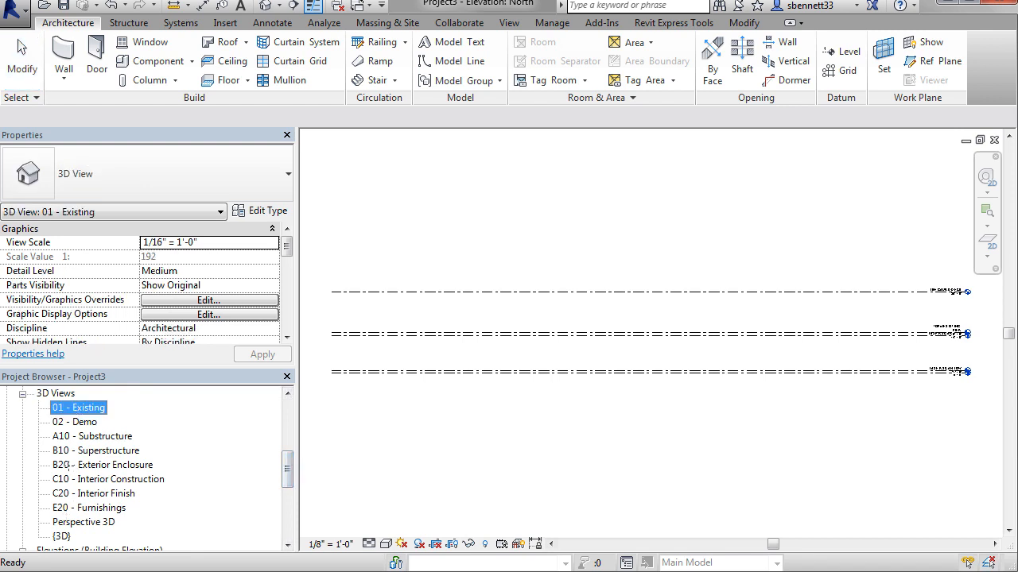
pyautogui.keyDown('shift'); pyautogui.click(73, 522); pyautogui.keyUp('shift')
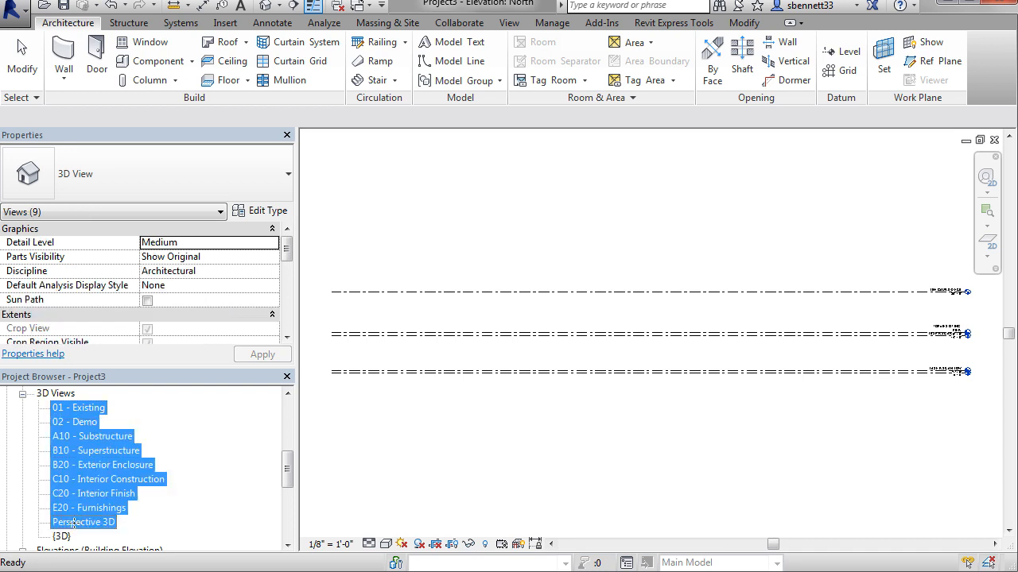
pyautogui.press('Delete')
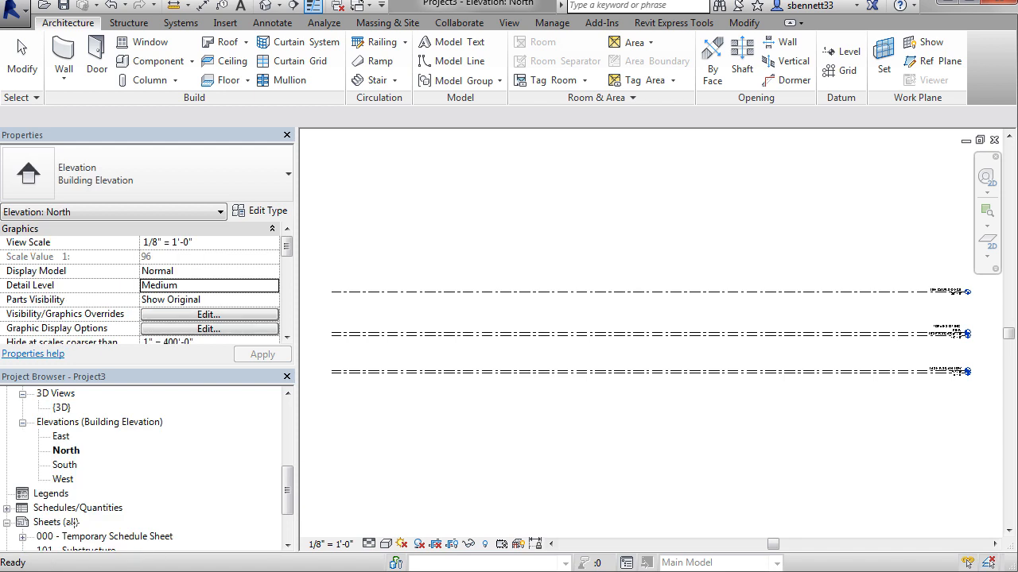
# Delete all the ceiling plans, from LASER SCAN LOW through TOPofEXISTING PIER.
pyautogui.moveTo(287, 488); pyautogui.dragTo(287, 453)
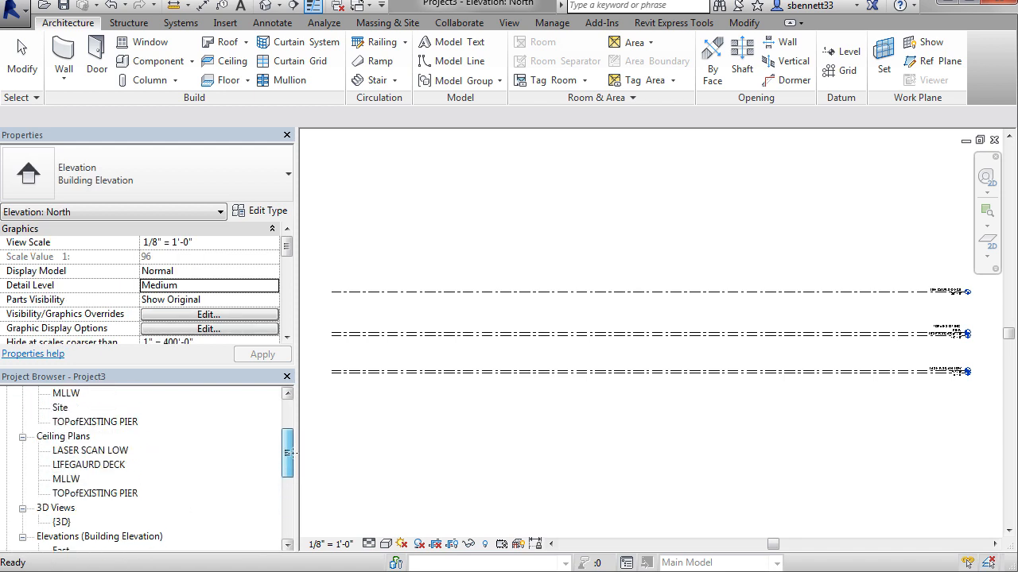
pyautogui.click(108, 450)
pyautogui.keyDown('shift'); pyautogui.click(77, 494); pyautogui.keyUp('shift')
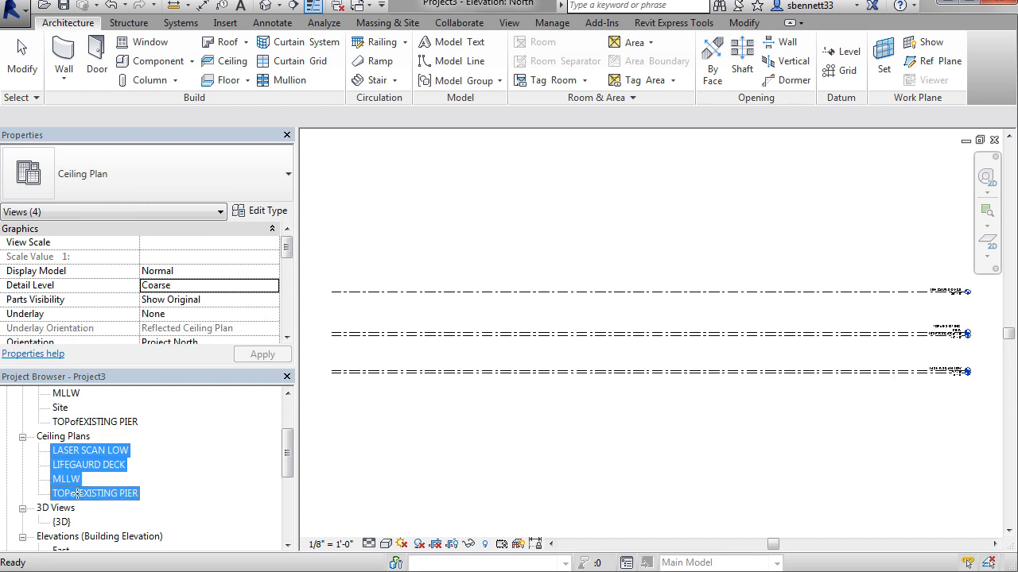
pyautogui.press('Delete')
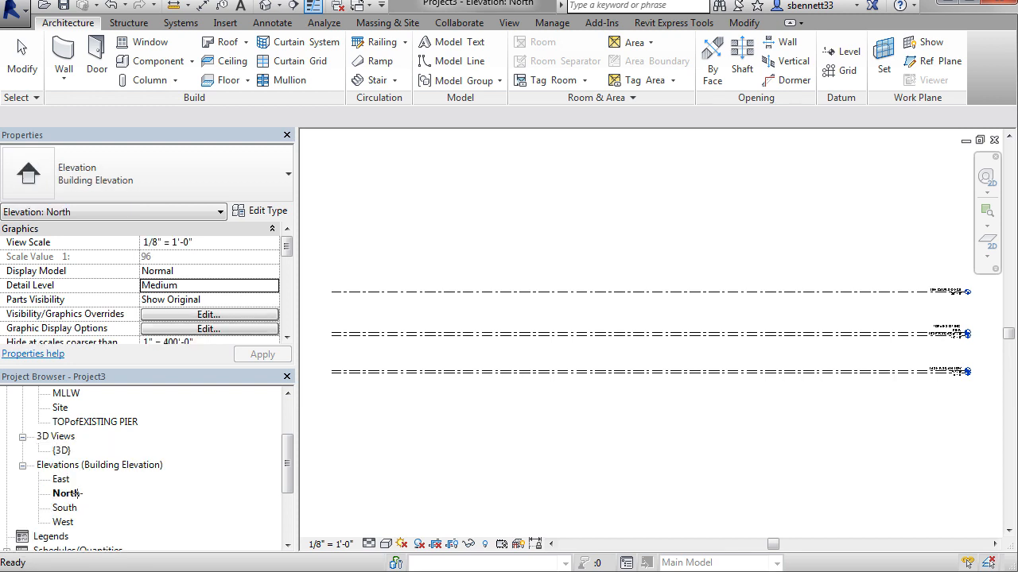
# Delete the LIFEGAURD DECK and TOPofEXISTING PIER structural plans.
pyautogui.scroll(2, 77, 493)
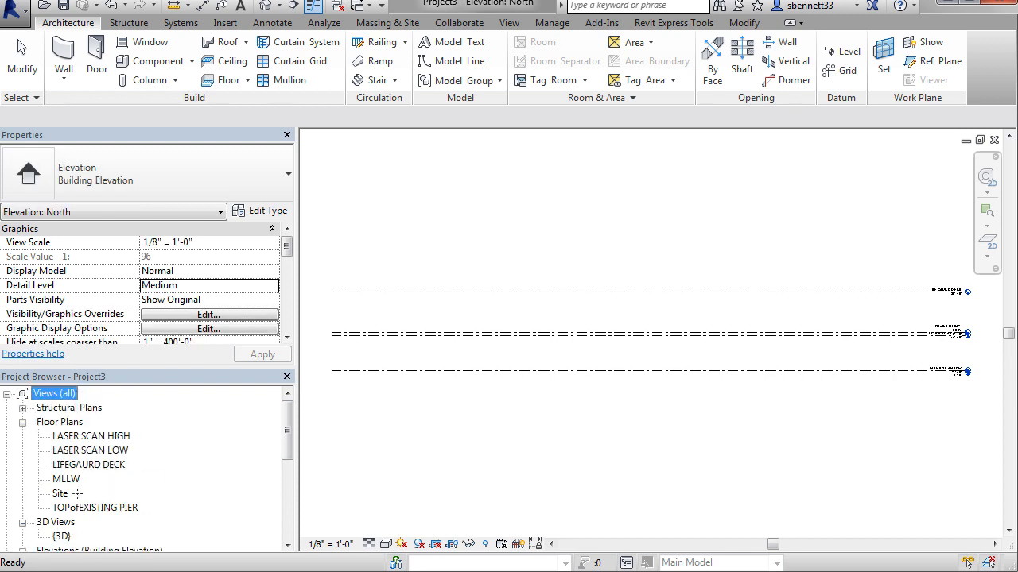
pyautogui.click(22, 408)
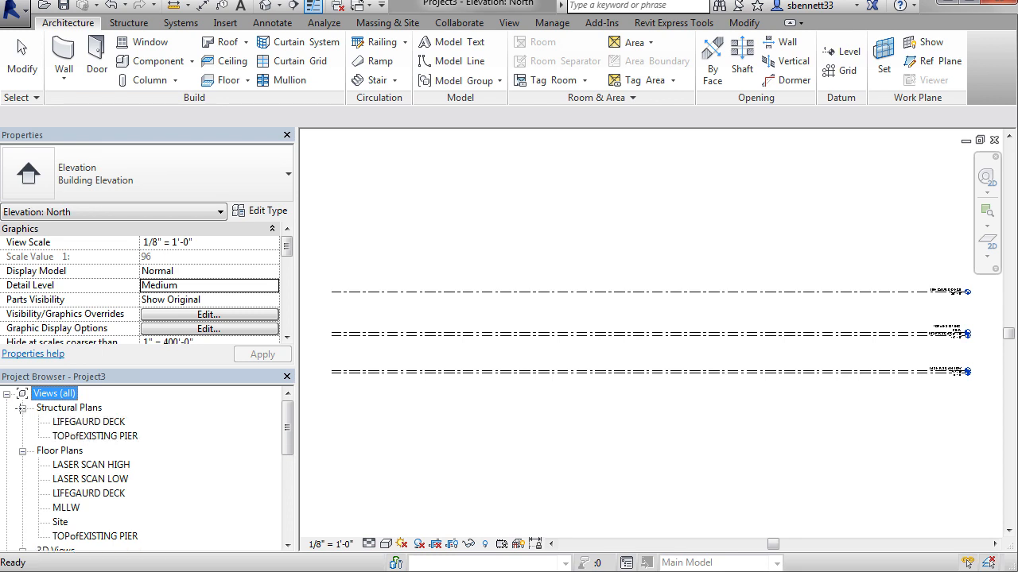
pyautogui.click(72, 422)
pyautogui.keyDown('ctrl'); pyautogui.click(72, 436); pyautogui.keyUp('ctrl')
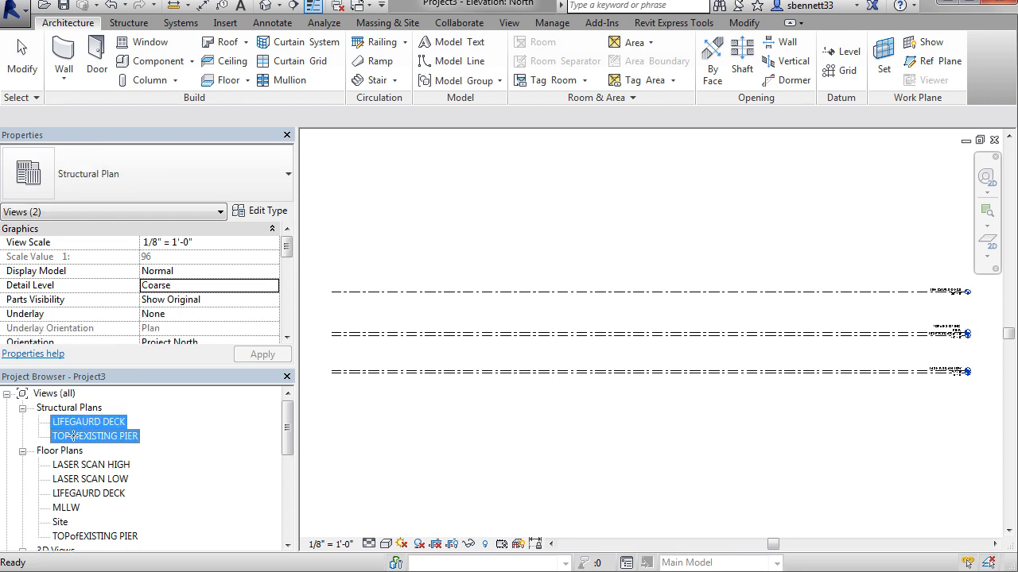
pyautogui.press('Delete')
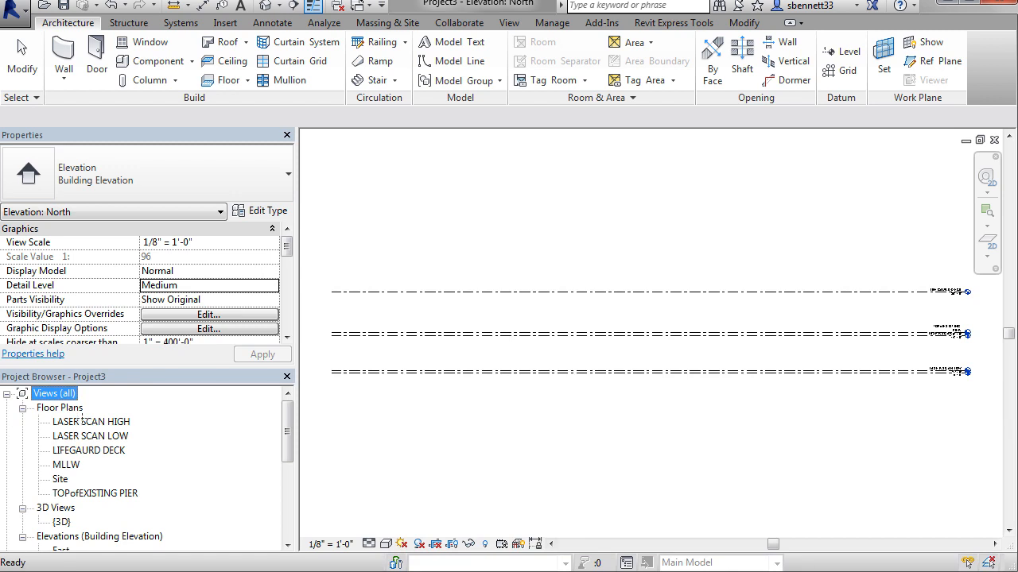
# Look over the remaining floor plans and open the Site floor plan.
pyautogui.click(82, 422)
pyautogui.click(67, 493)
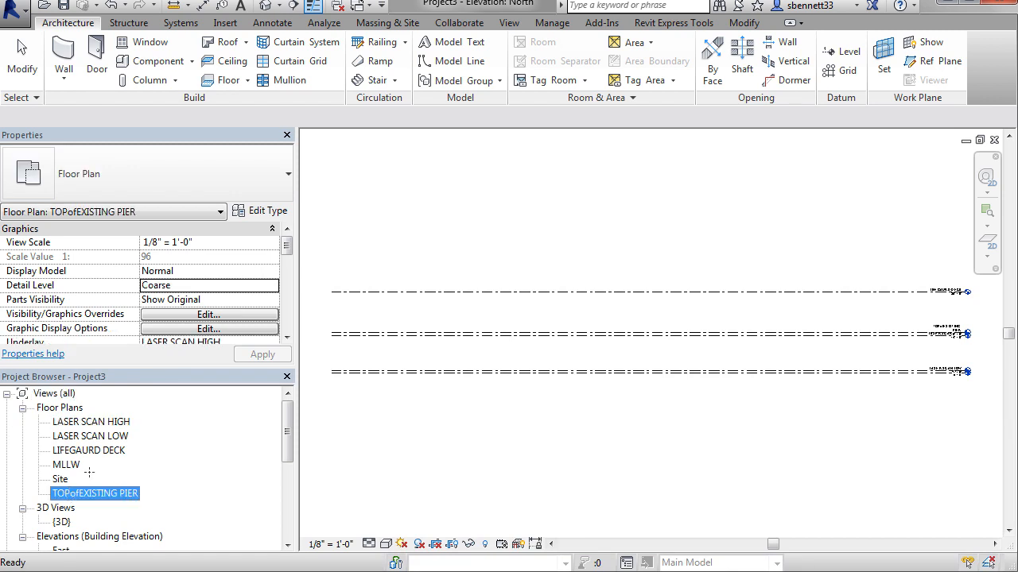
pyautogui.moveTo(290, 434)
pyautogui.mouseDown()
pyautogui.moveTo(293, 478)
pyautogui.moveTo(289, 431)
pyautogui.mouseUp()
pyautogui.doubleClick(60, 479)
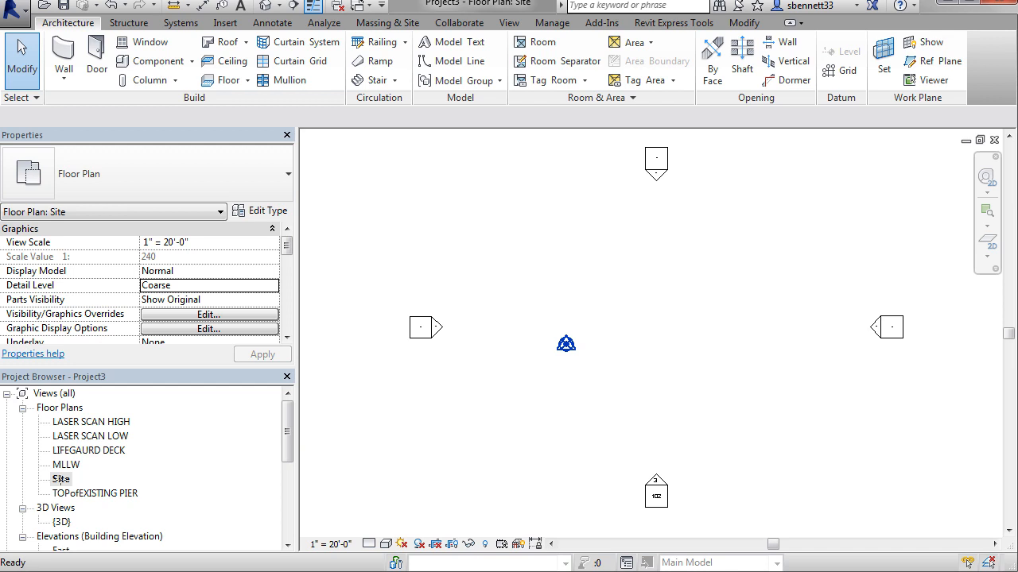
# Examine the coordinates of the project base point and the overlapping survey point in the Site plan.
pyautogui.click(566, 343)
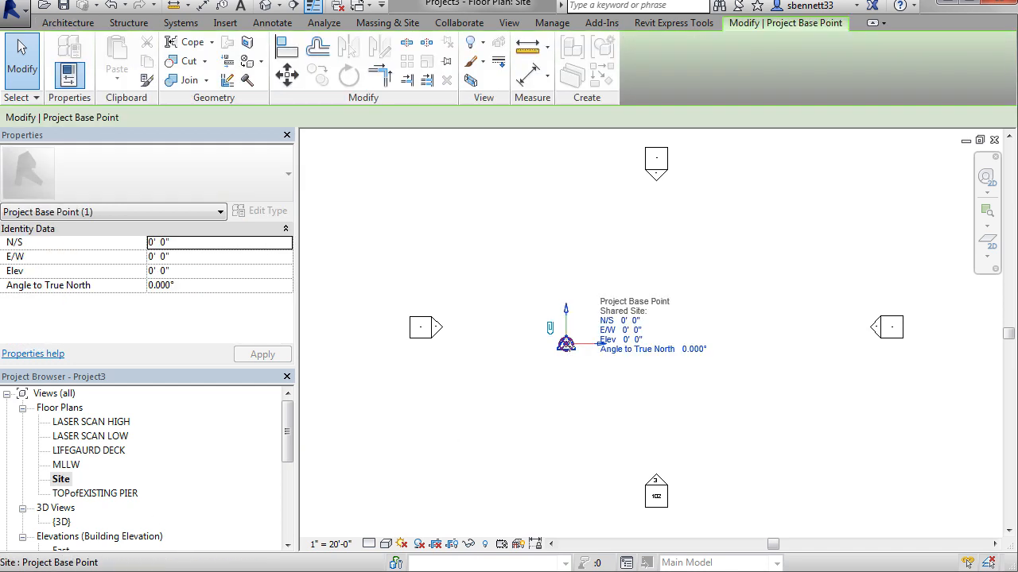
pyautogui.click(569, 366)
pyautogui.press('Tab')
pyautogui.click(566, 344)
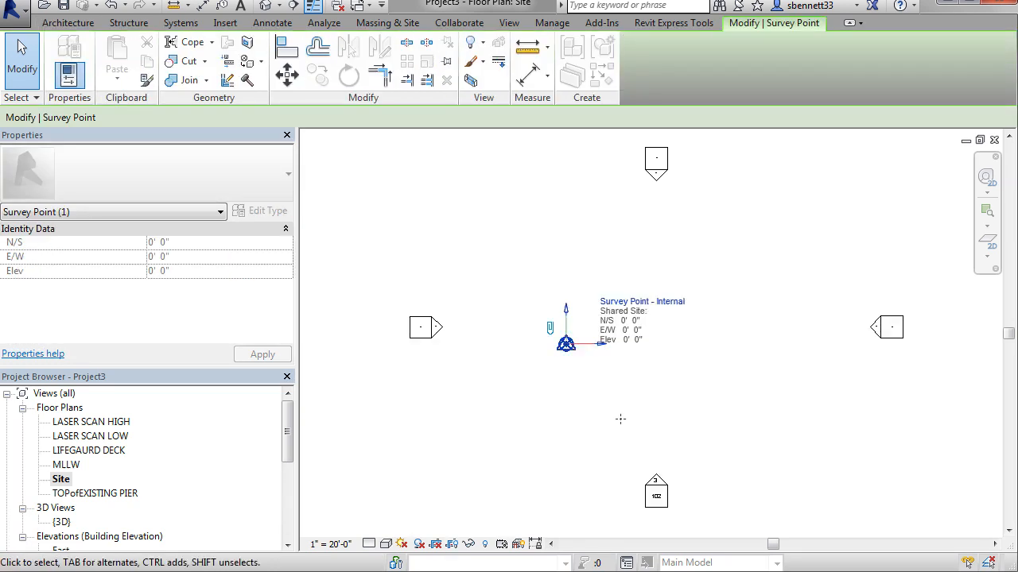
pyautogui.click(567, 396)
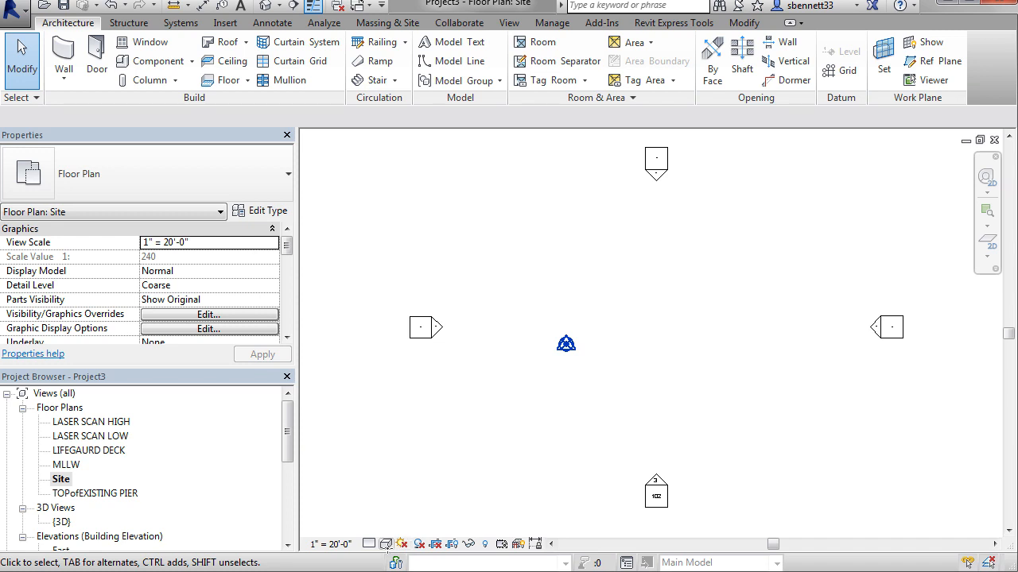
# Set the Site plan's visual style to Shaded and open the TOPofEXISTING PIER floor plan.
pyautogui.click(386, 544)
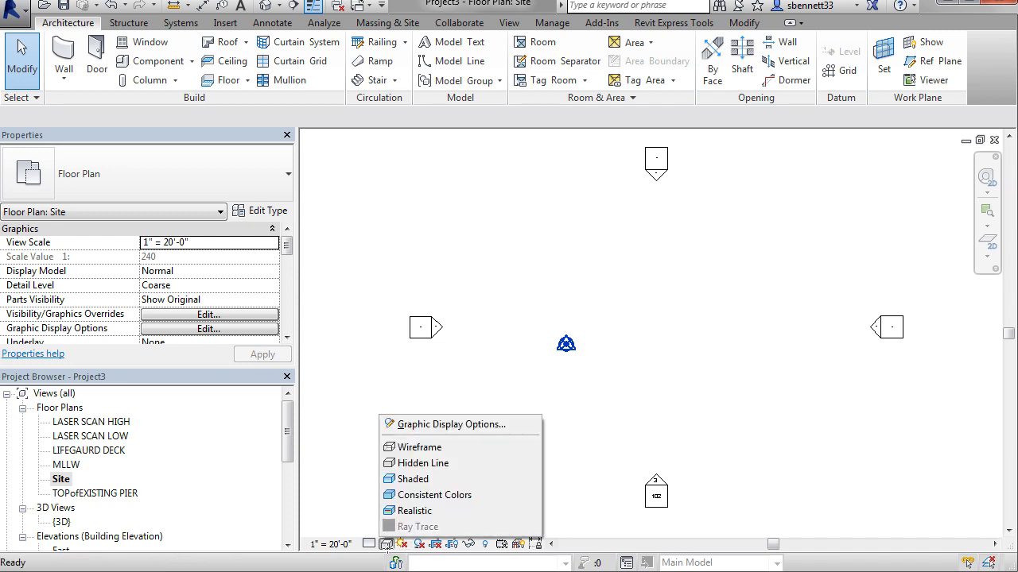
pyautogui.click(400, 480)
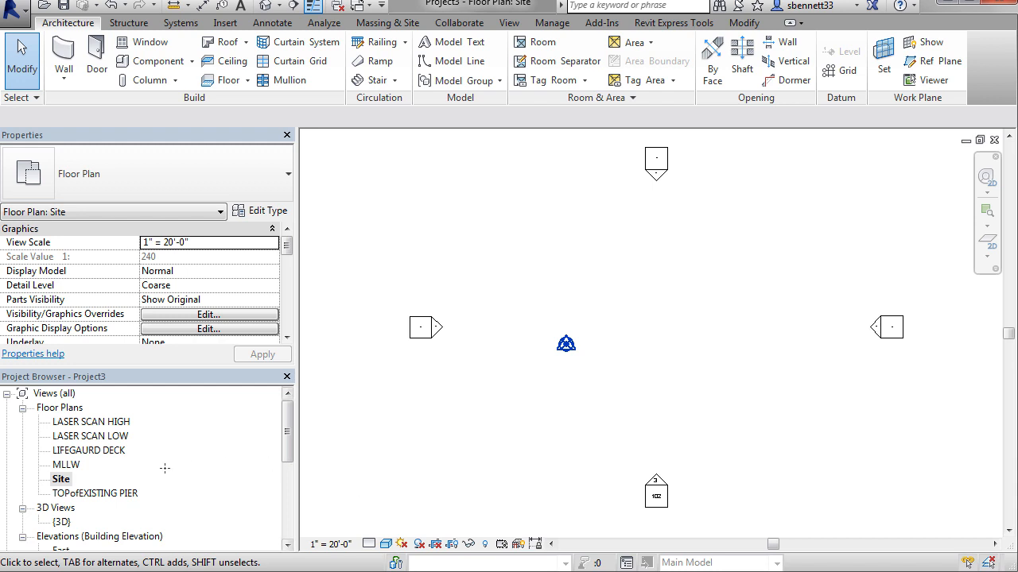
pyautogui.doubleClick(104, 493)
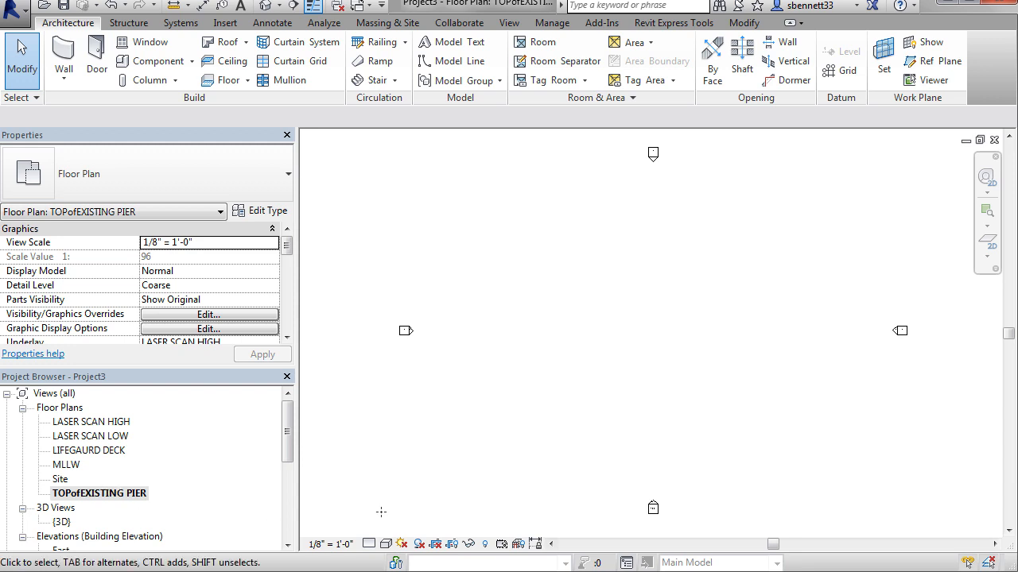
# Examine the view range offsets of the TOPofEXISTING PIER floor plan and leave the settings without applying changes.
pyautogui.moveTo(286, 243); pyautogui.dragTo(286, 296)
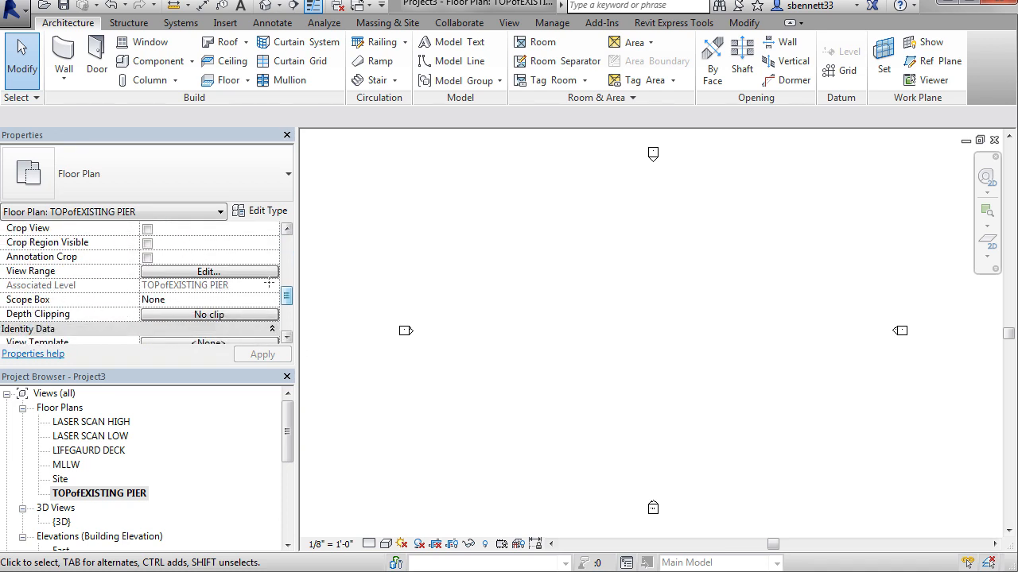
pyautogui.click(258, 271)
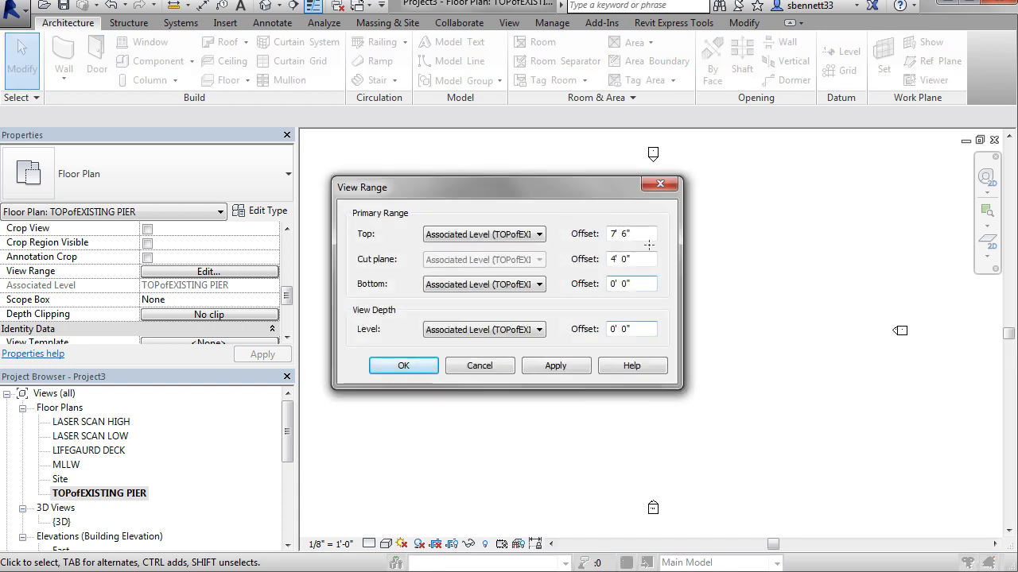
pyautogui.click(497, 368)
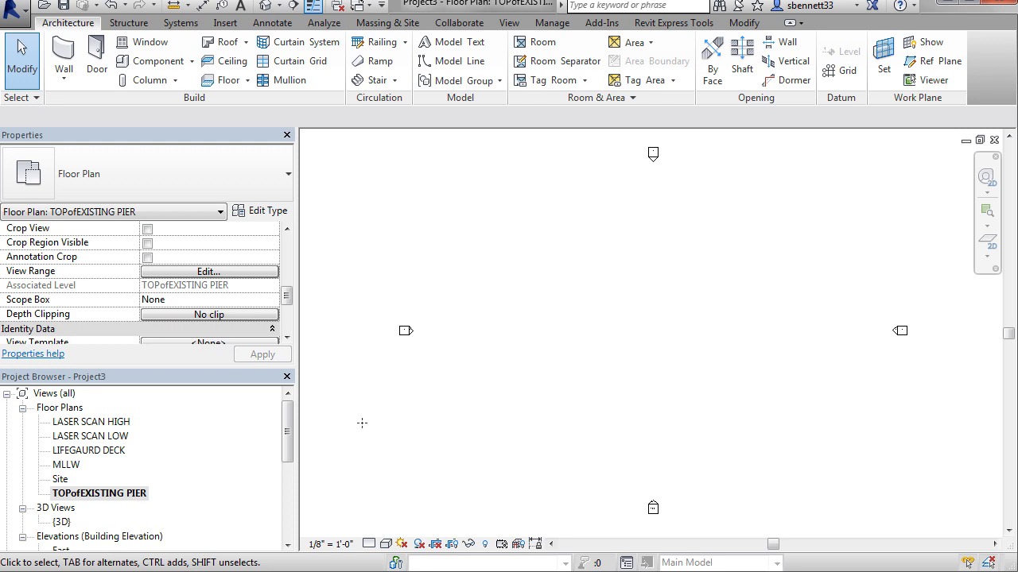
# Open the default 3D view, set its visual style to Shaded and turn shadows on.
pyautogui.click(266, 6)
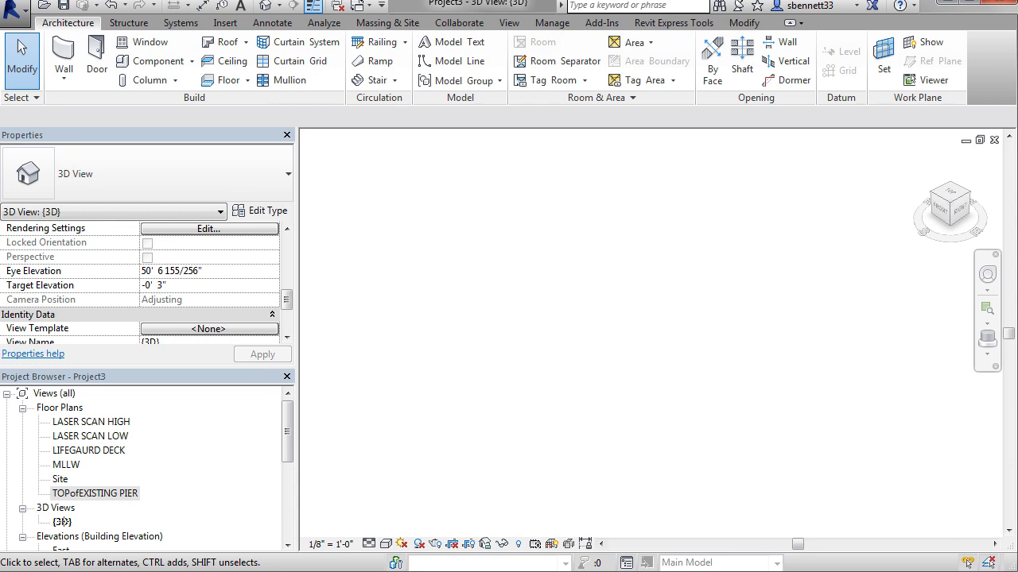
pyautogui.doubleClick(62, 522)
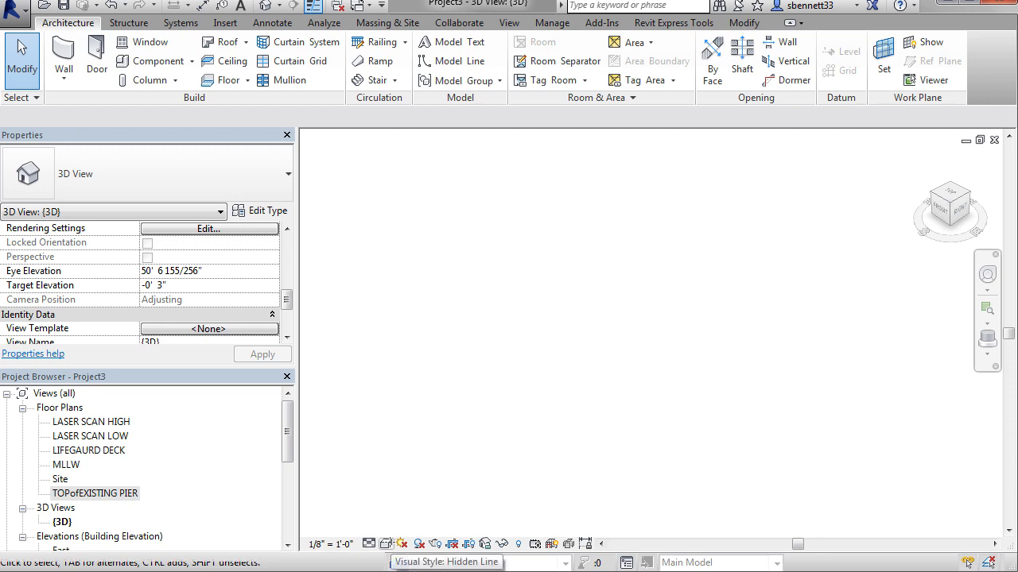
pyautogui.click(386, 544)
pyautogui.click(405, 481)
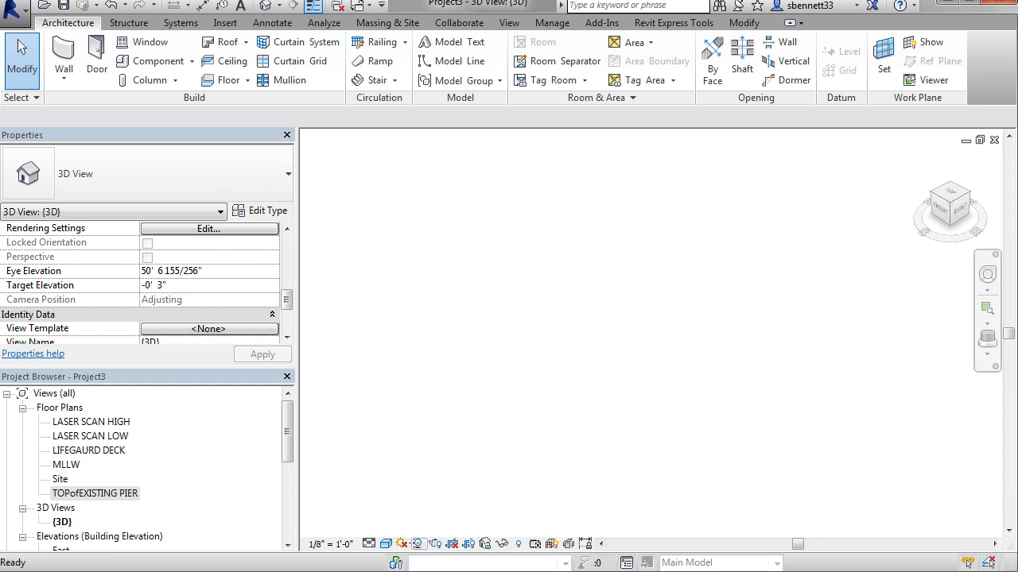
# Enable smooth lines with anti-aliasing and ambient shadows in the 3D view's graphic display options, and open the Site floor plan.
pyautogui.click(386, 544)
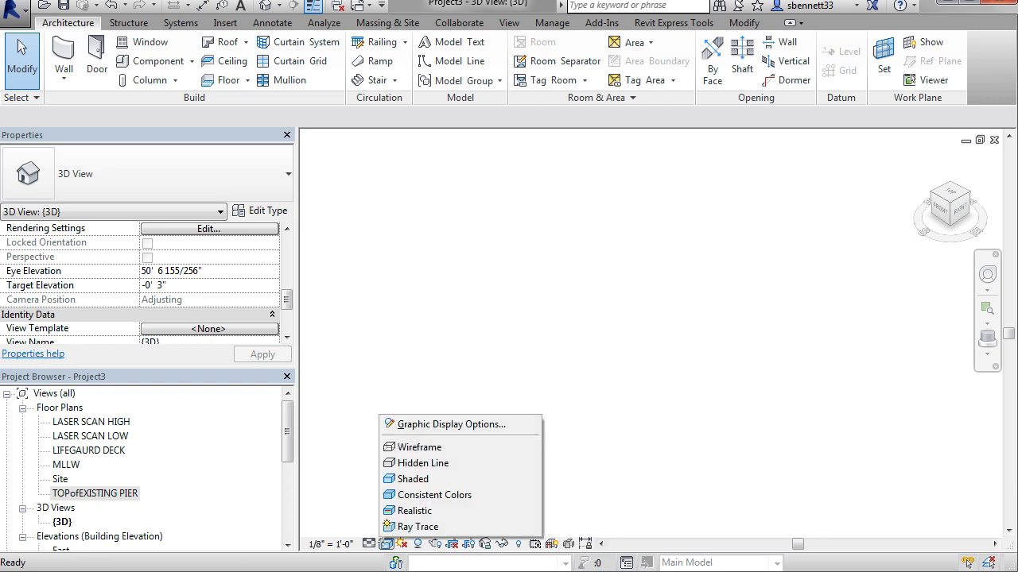
pyautogui.click(419, 427)
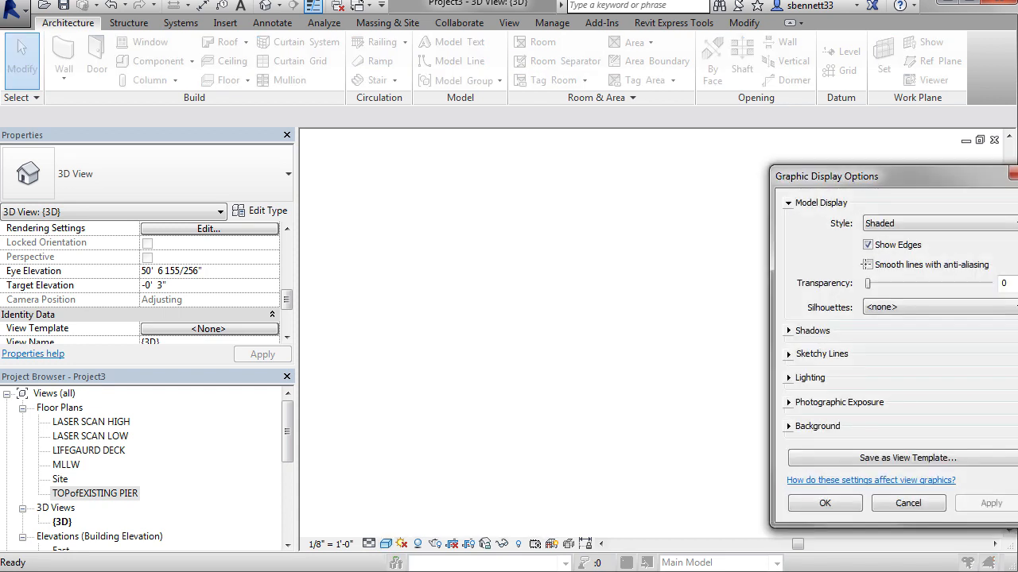
pyautogui.click(867, 265)
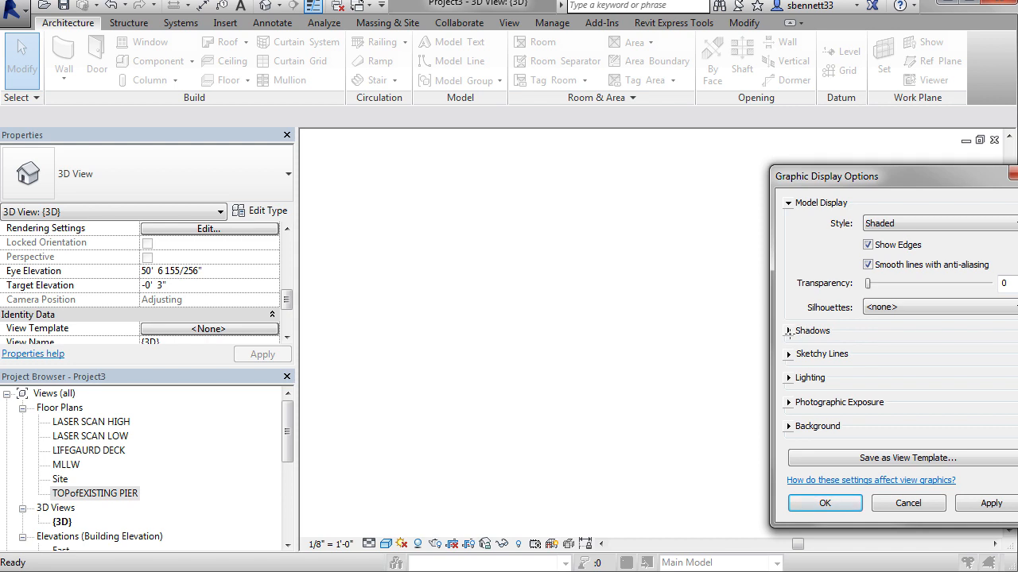
pyautogui.click(789, 332)
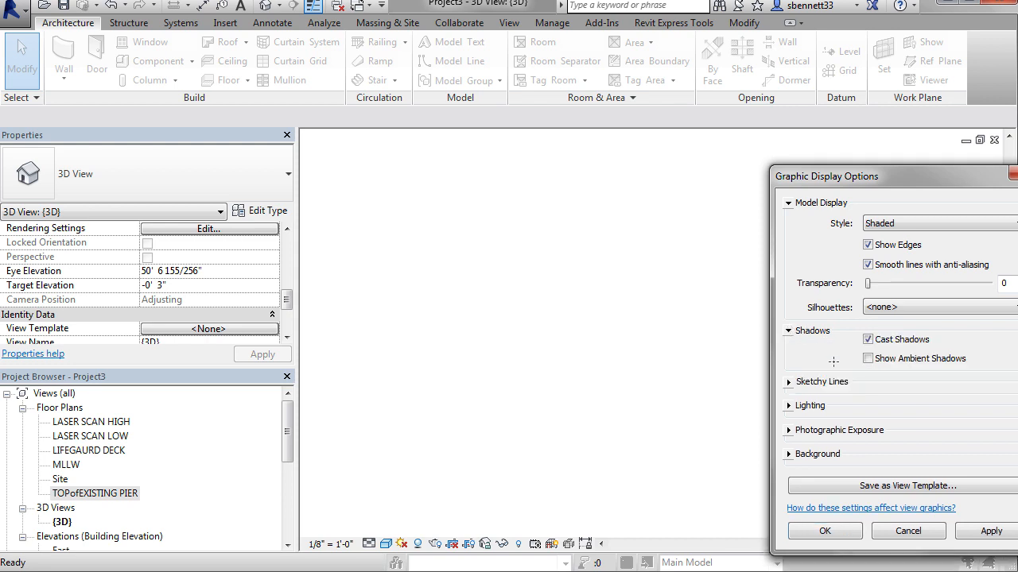
pyautogui.click(871, 359)
pyautogui.click(826, 531)
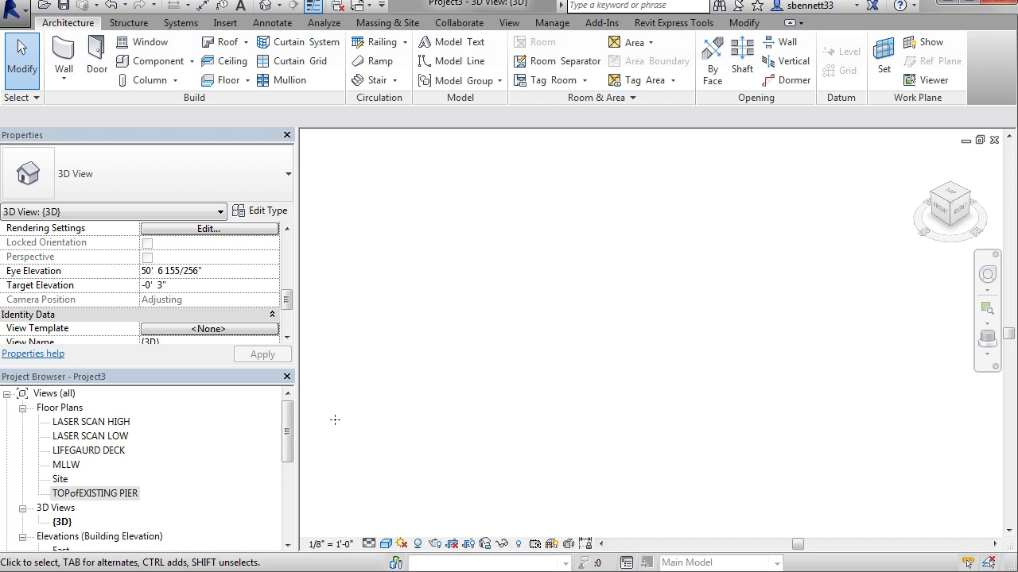
pyautogui.doubleClick(63, 479)
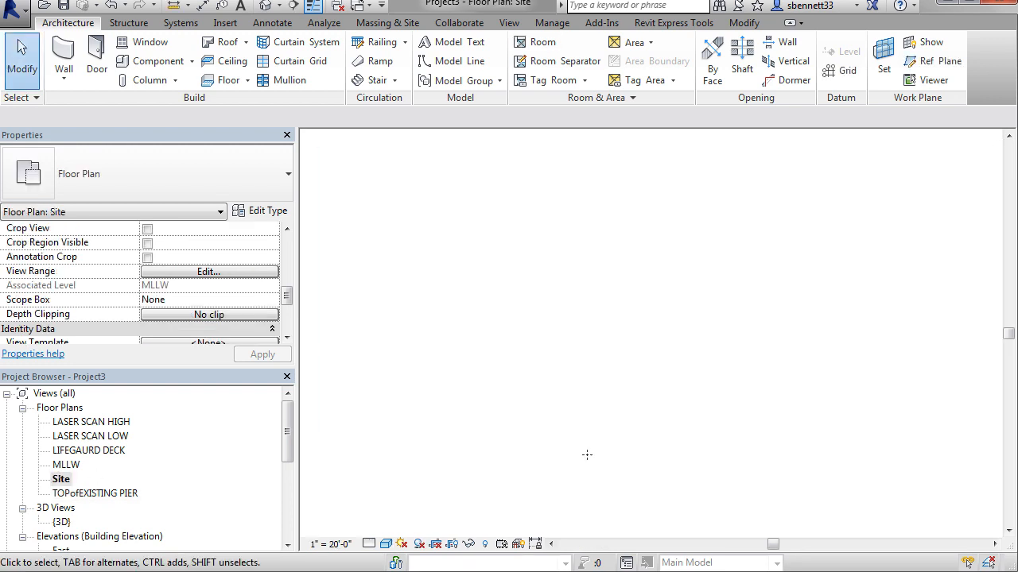